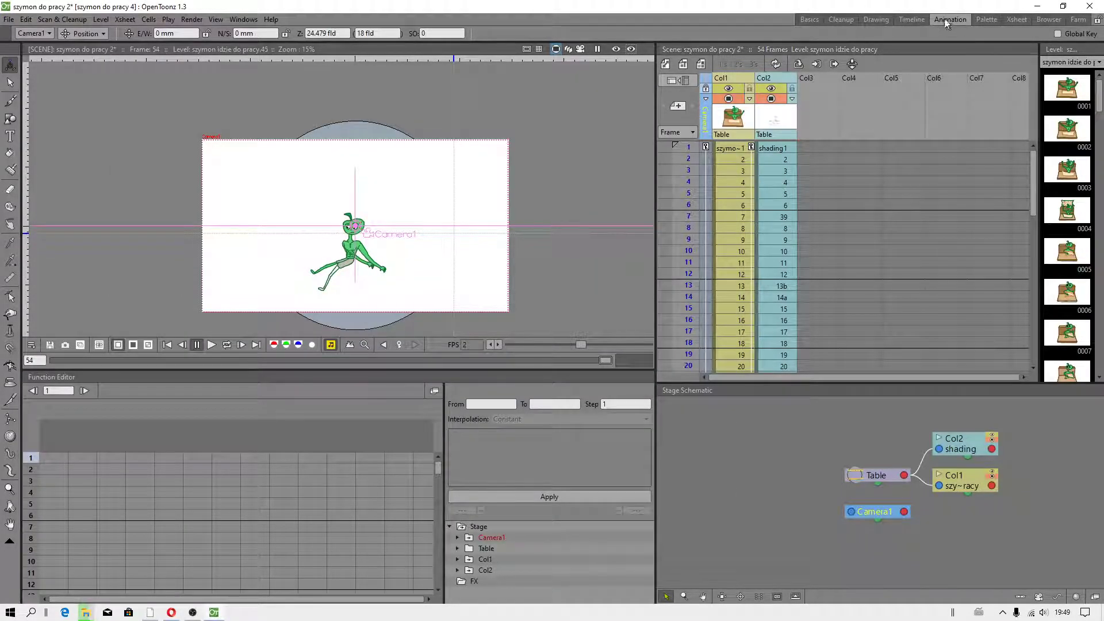
# - In the Basics room, inspect how the shading lines up with the character on frames 35, 34 and 30
pyautogui.click(811, 19)
pyautogui.scroll(3, 537, 279)
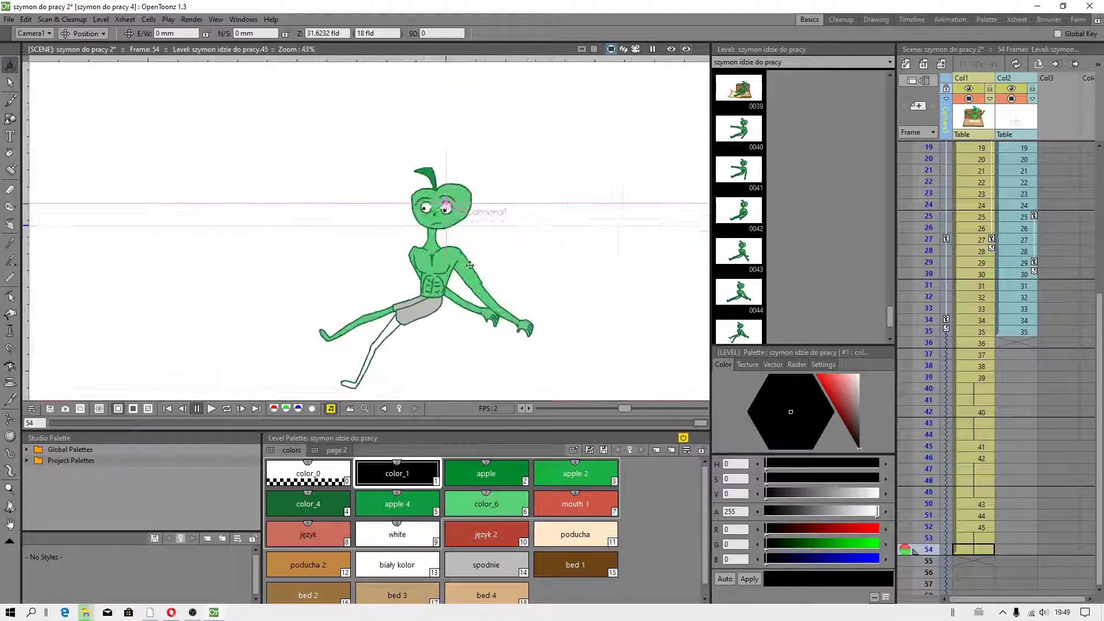
pyautogui.click(1009, 331)
pyautogui.scroll(2, 505, 271)
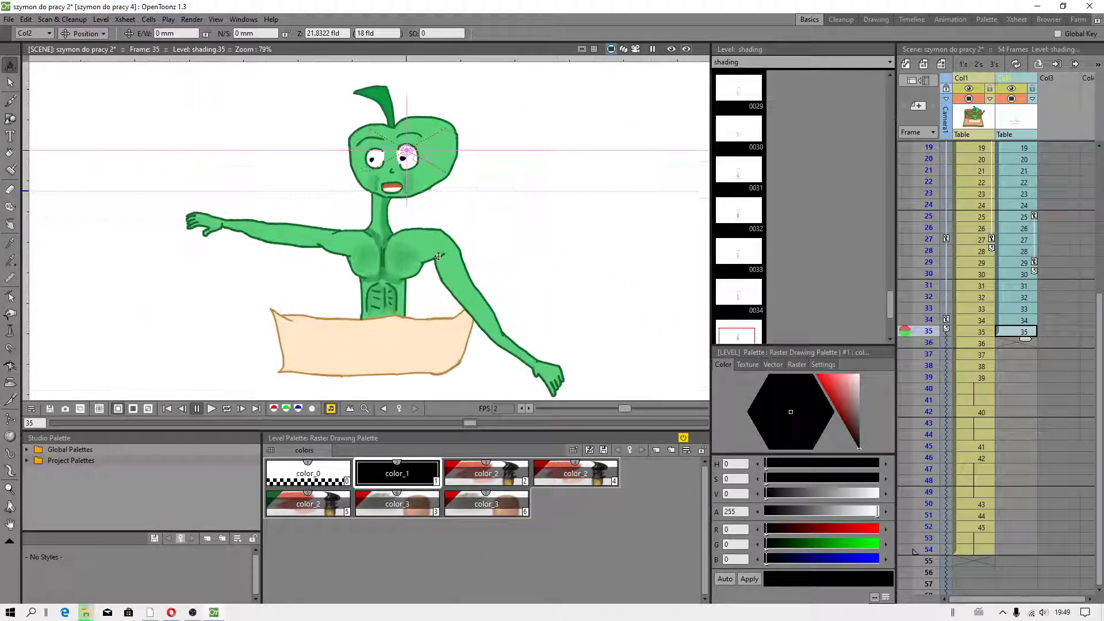
pyautogui.scroll(3, 371, 233)
pyautogui.click(1008, 319)
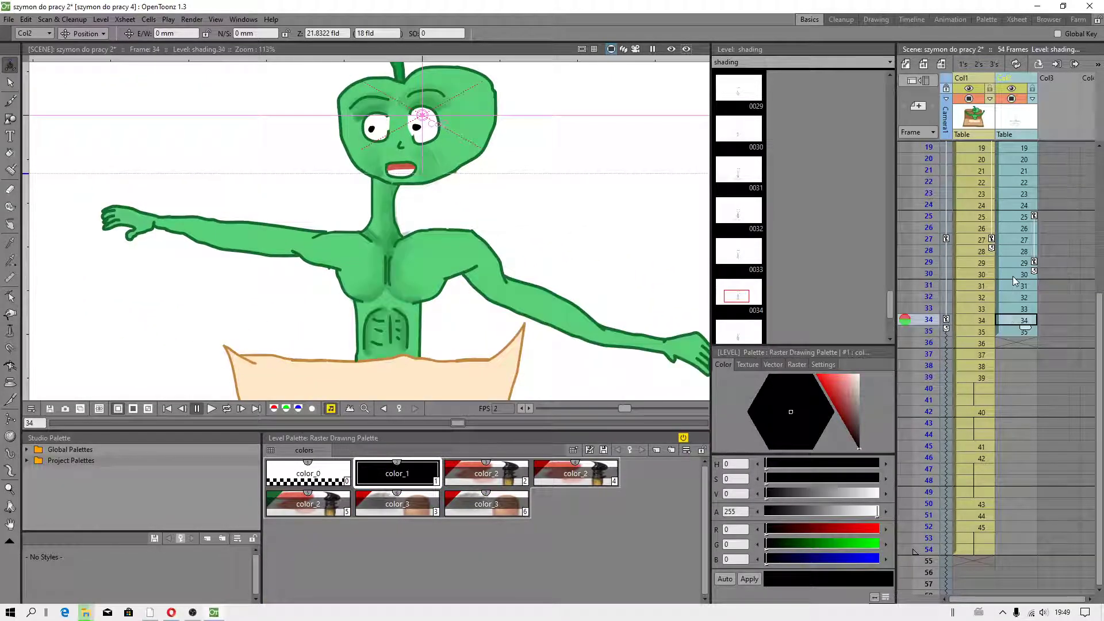
pyautogui.click(1014, 276)
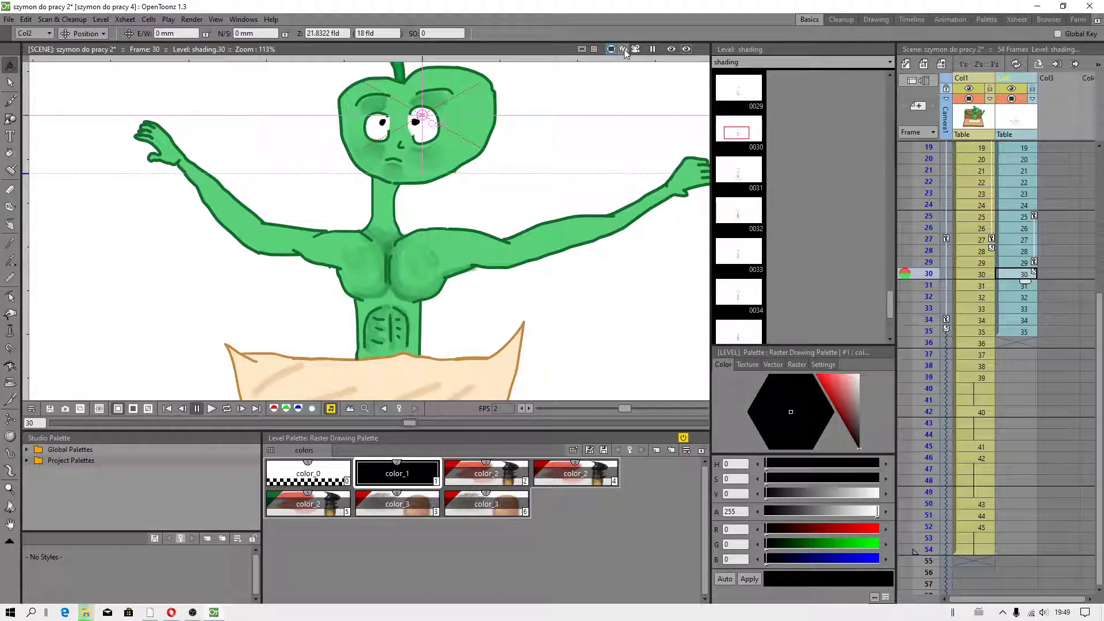
# - Examine the depth arrangement of the layers at frame 30 in the 3D view, keeping the Animate tool active
pyautogui.click(624, 49)
pyautogui.scroll(3, 437, 267)
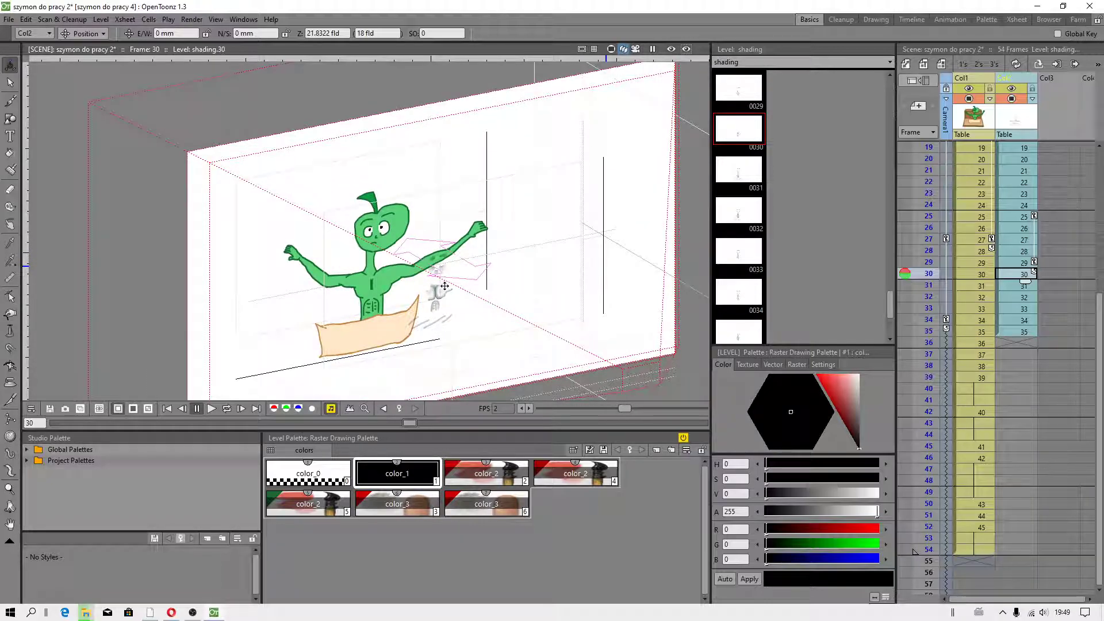
pyautogui.hotkey('ctrl', 'space')
pyautogui.moveTo(447, 295); pyautogui.dragTo(492, 241)
pyautogui.press('space')
pyautogui.hotkey('ctrl', 'space')
pyautogui.press('space')
pyautogui.scroll(-4, 465, 254)
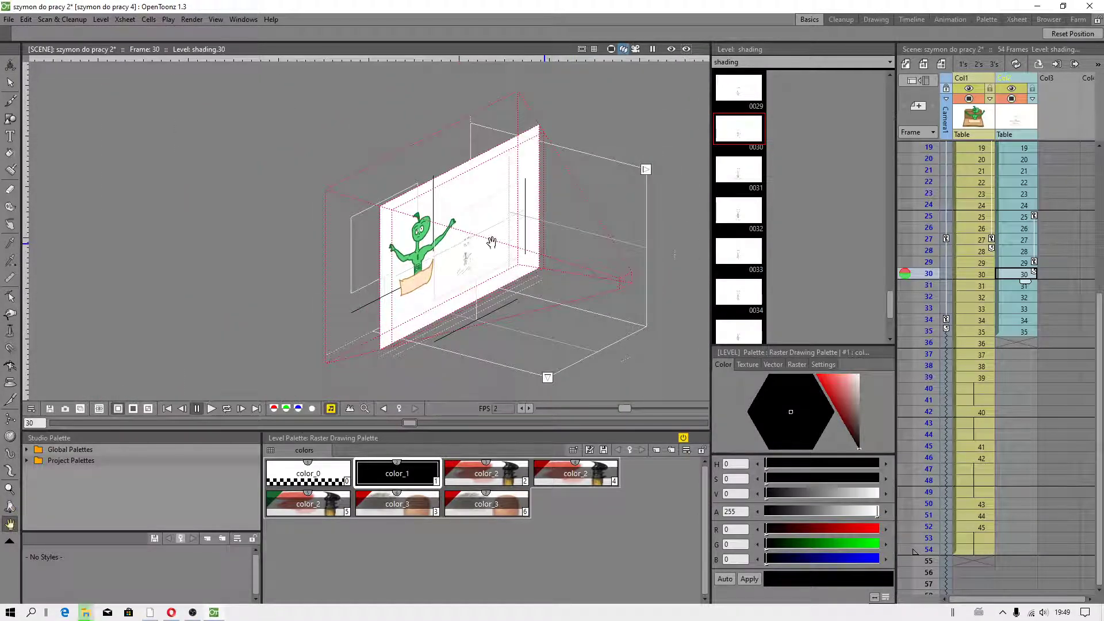
pyautogui.click(10, 65)
pyautogui.scroll(2, 449, 236)
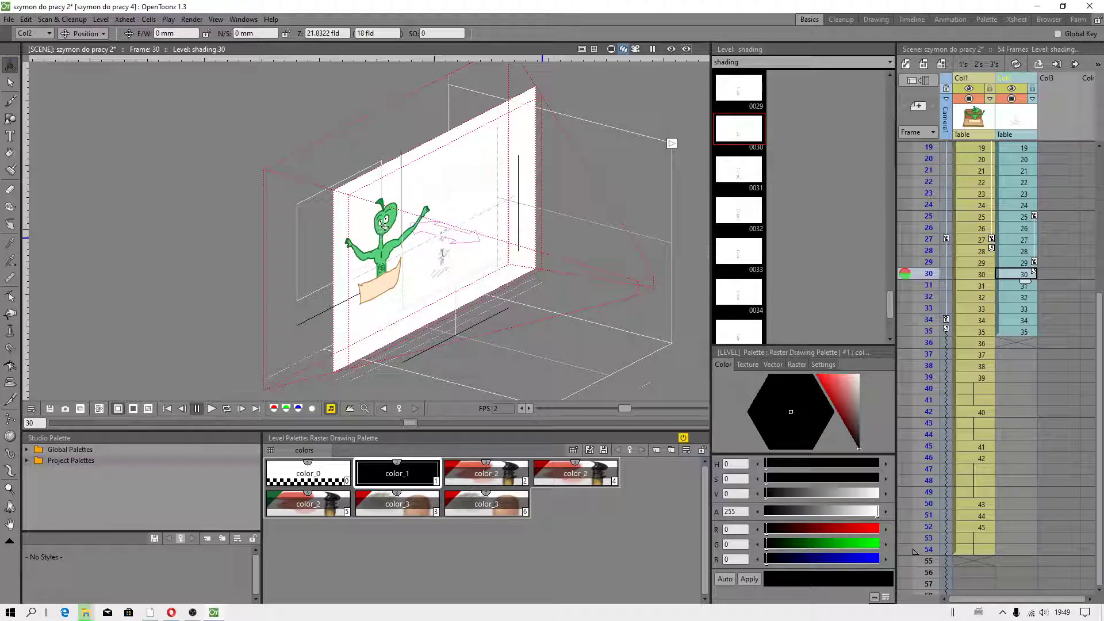
# - In the camera stand view, shift the Col2 shading's depth at frame 30 to a Z of about 21.57 fld
pyautogui.click(611, 49)
pyautogui.scroll(-3, 415, 230)
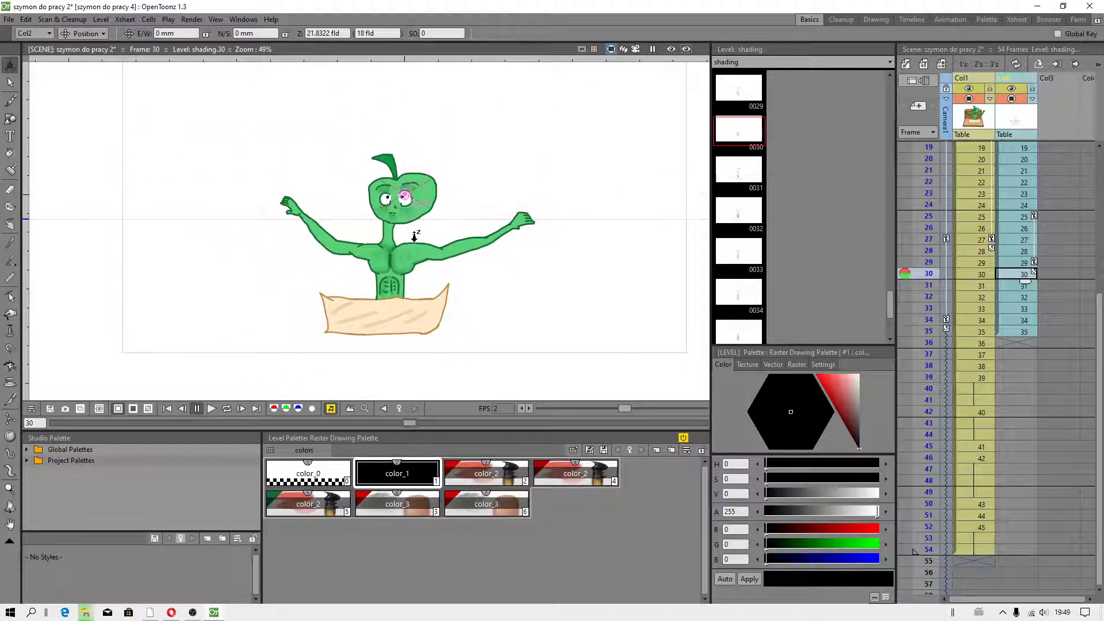
pyautogui.moveTo(415, 244)
pyautogui.mouseDown()
pyautogui.moveTo(451, 370)
pyautogui.moveTo(423, 219)
pyautogui.mouseUp()
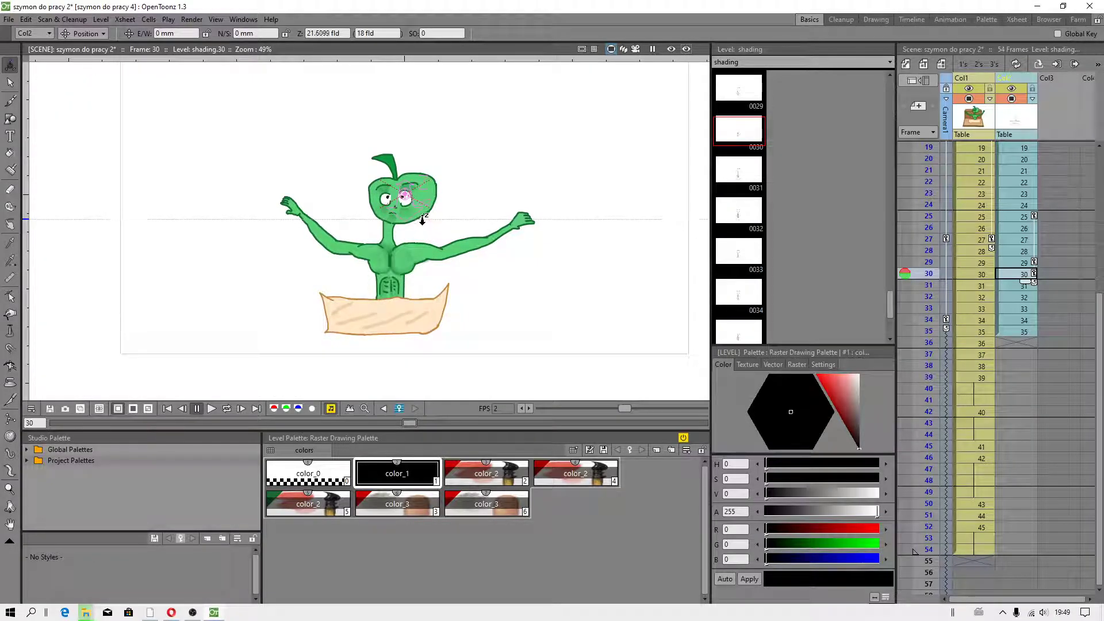
pyautogui.scroll(-3, 423, 218)
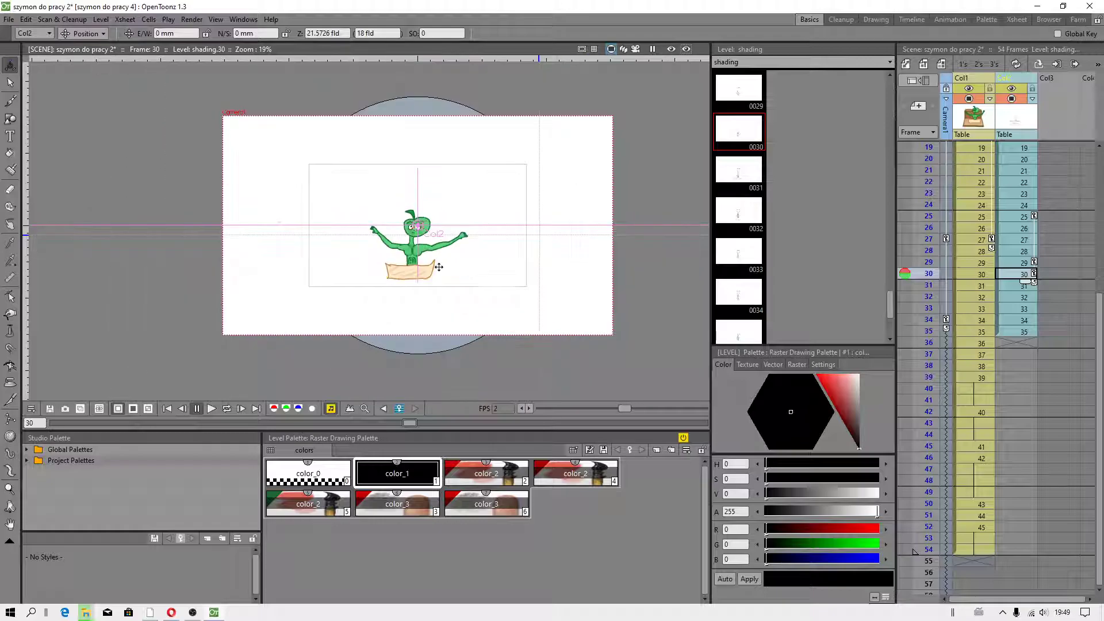
pyautogui.scroll(1, 389, 226)
pyautogui.scroll(2, 390, 226)
# - Check the shading alignment on frames 33 and 35 and view the last drawing at frame 54
pyautogui.click(1006, 308)
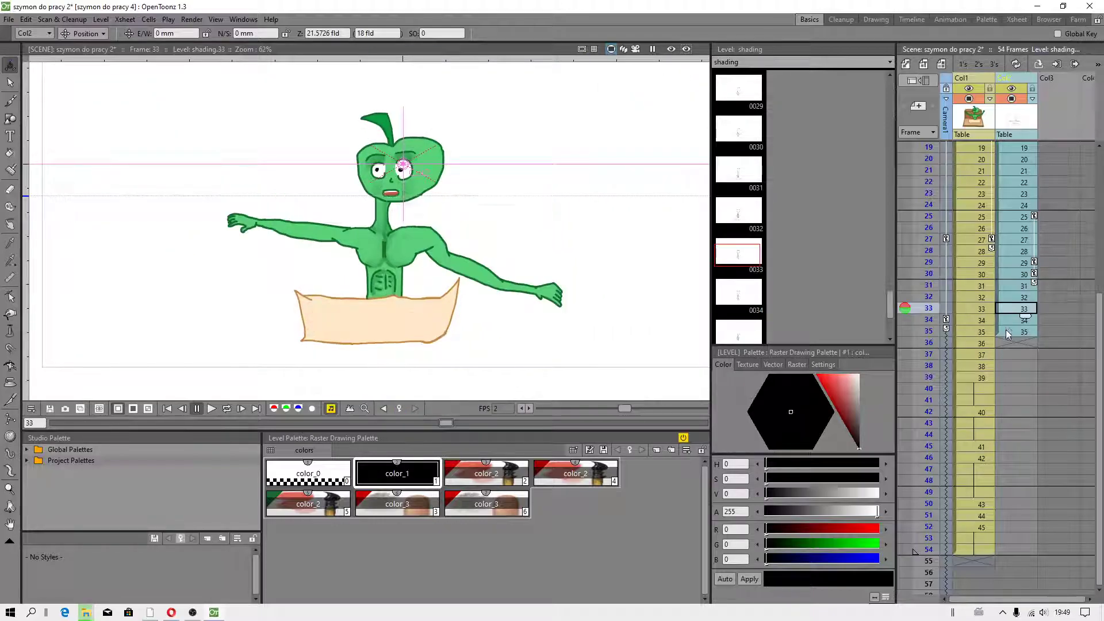
pyautogui.click(1006, 330)
pyautogui.scroll(3, 406, 239)
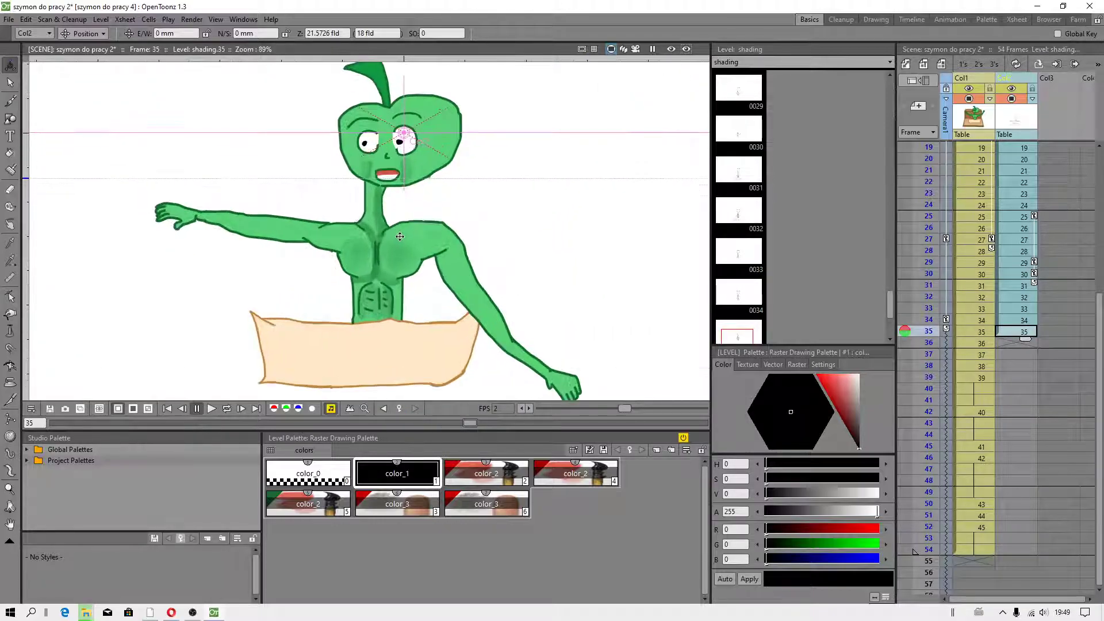
pyautogui.scroll(-2, 406, 239)
pyautogui.scroll(-4, 971, 387)
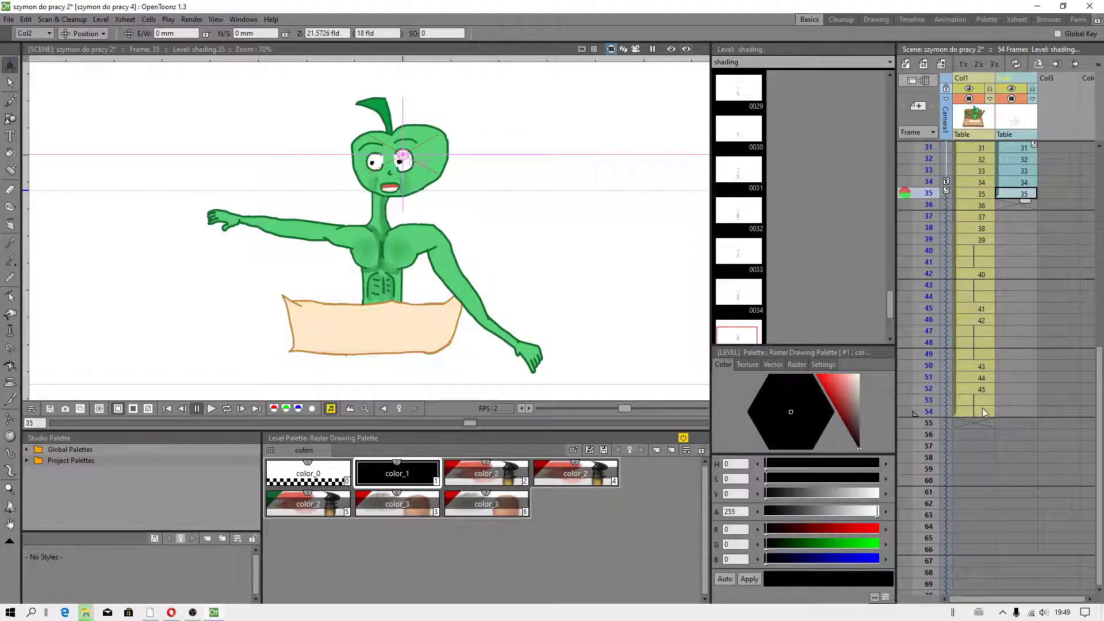
pyautogui.click(982, 409)
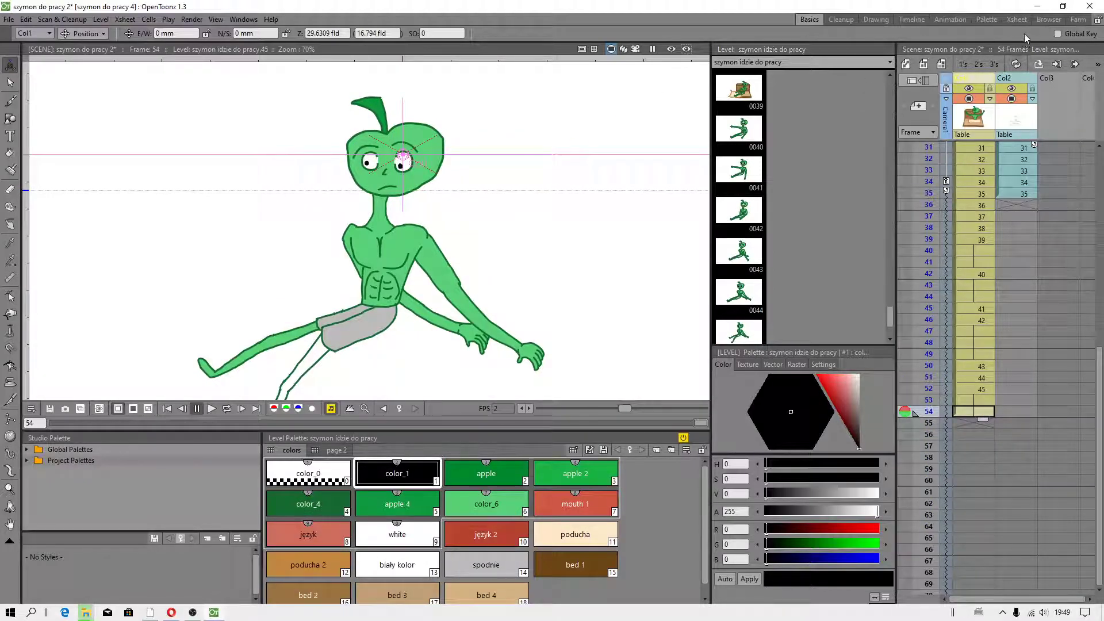
# - Switch to the Animation room and open the settings of Camera1 from the stage schematic
pyautogui.click(951, 22)
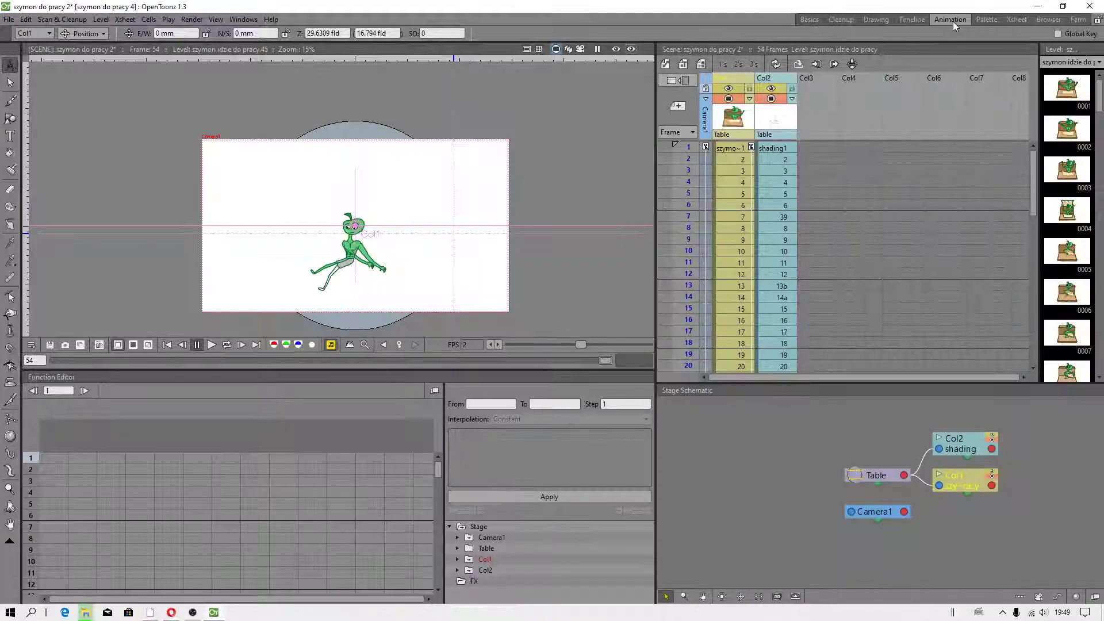
pyautogui.click(867, 512)
pyautogui.doubleClick(869, 514)
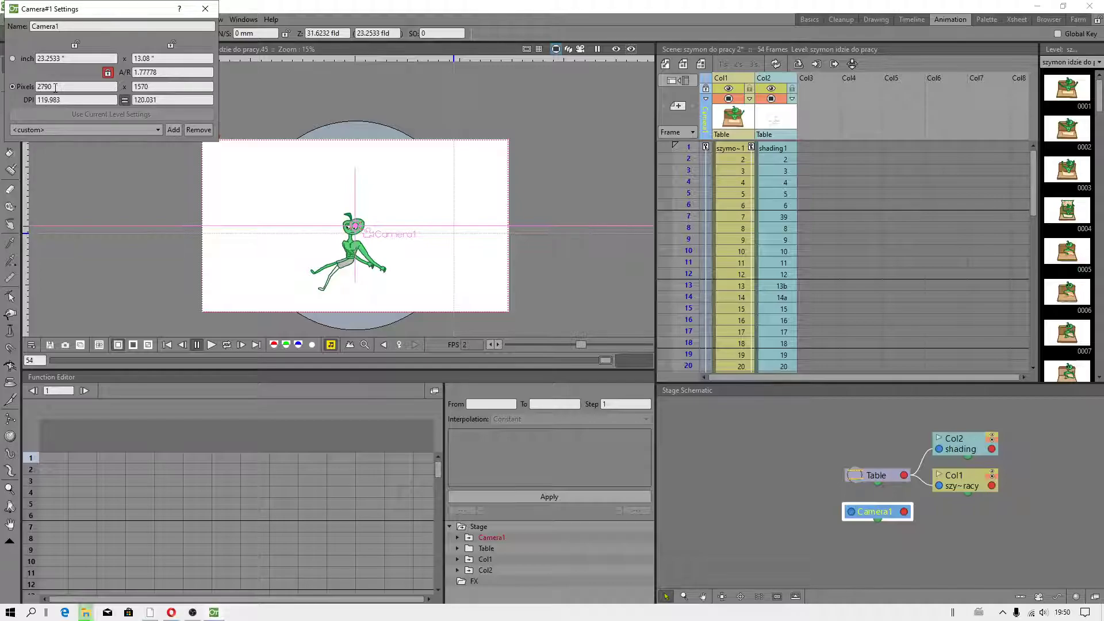
# - Try camera widths of 1790 and 2570 pixels for Camera1
pyautogui.click(169, 87)
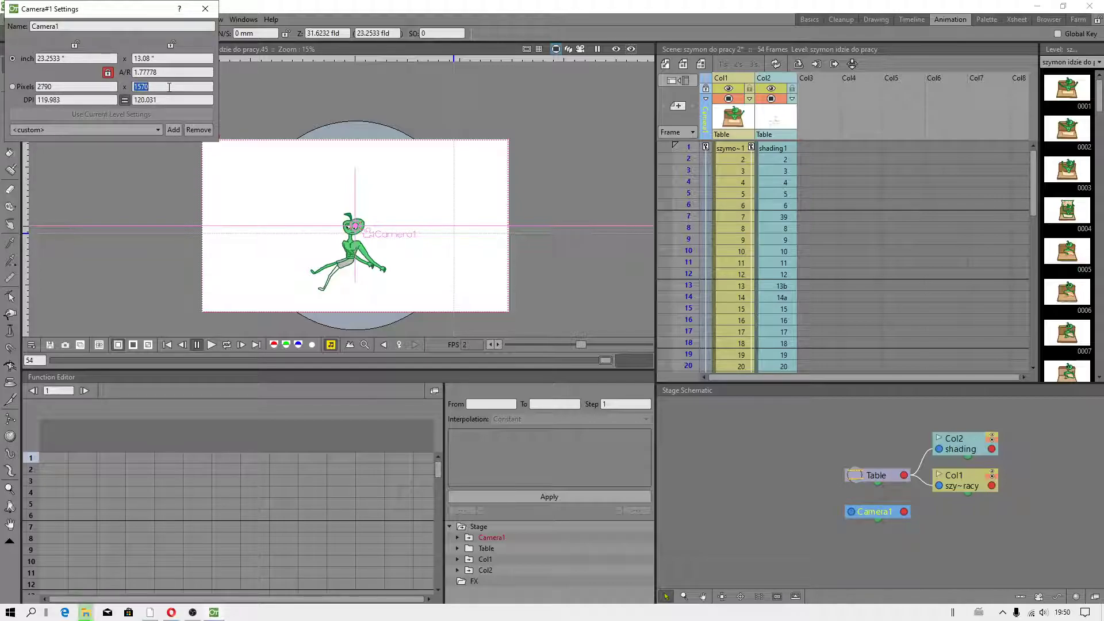
pyautogui.click(60, 91)
pyautogui.click(153, 86)
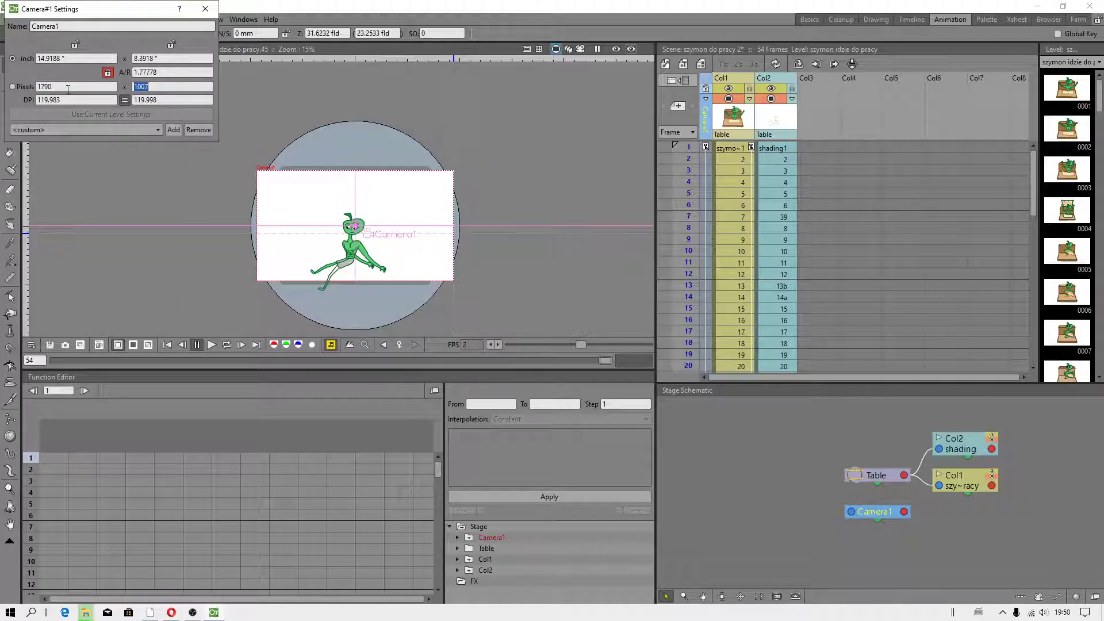
pyautogui.click(43, 85)
pyautogui.click(169, 85)
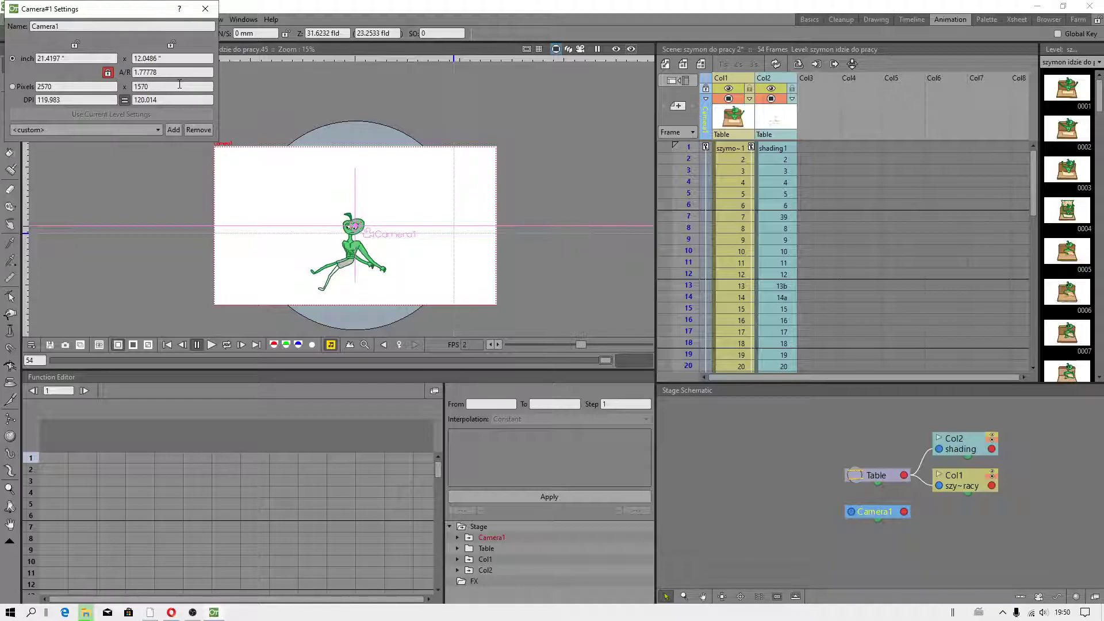
# - Set Camera1's resolution to 2790 x 1570 pixels with its width locked and save it as a preset named szymi
pyautogui.click(172, 70)
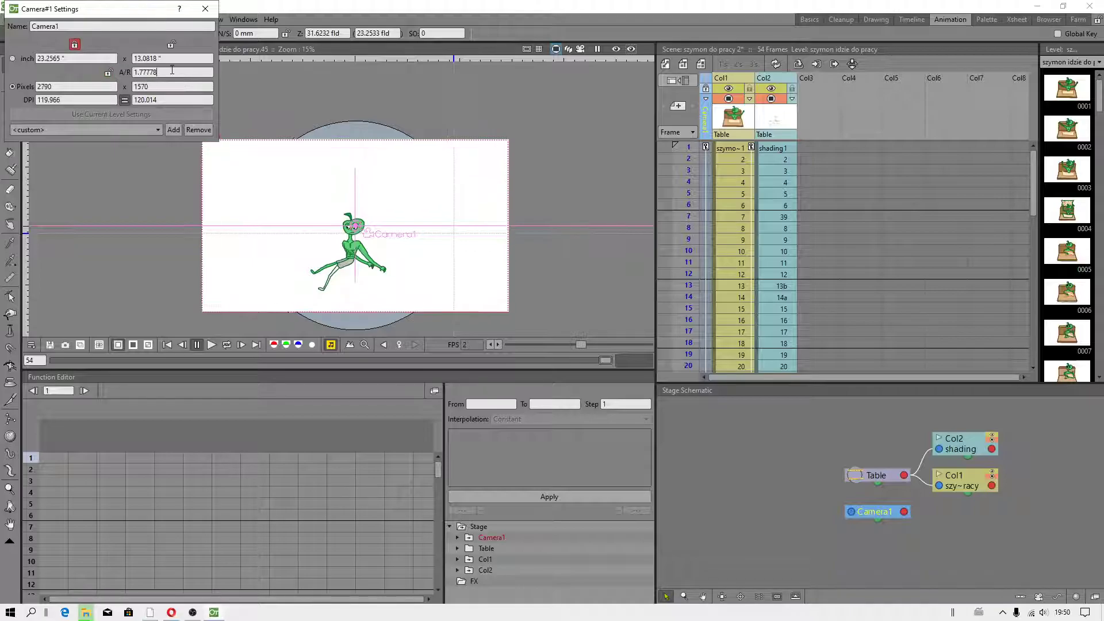
pyautogui.click(147, 126)
pyautogui.click(146, 126)
pyautogui.click(174, 130)
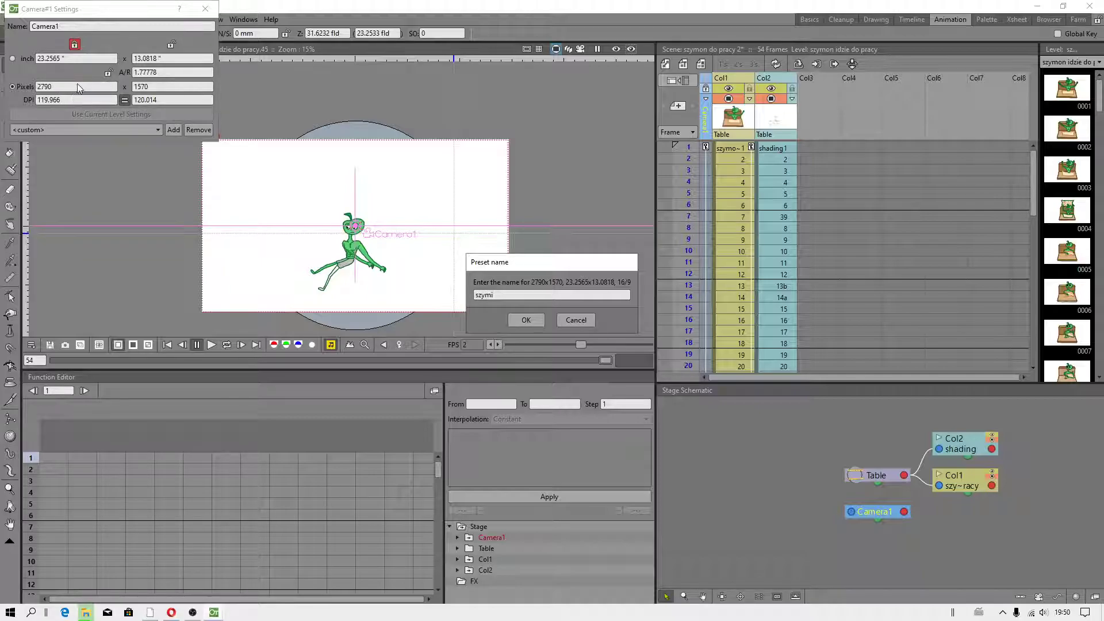
pyautogui.click(526, 320)
pyautogui.scroll(2, 285, 197)
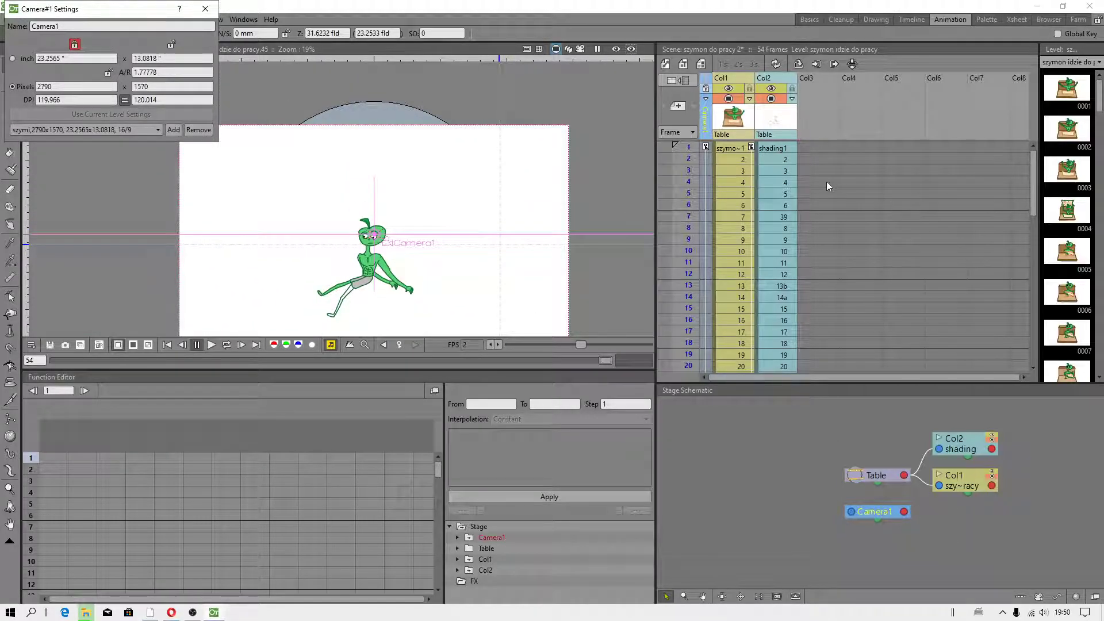
# - Return to the Basics room, go to frame 1 of Col1, close the camera settings and bring the whole camera area into view
pyautogui.click(810, 19)
pyautogui.click(974, 24)
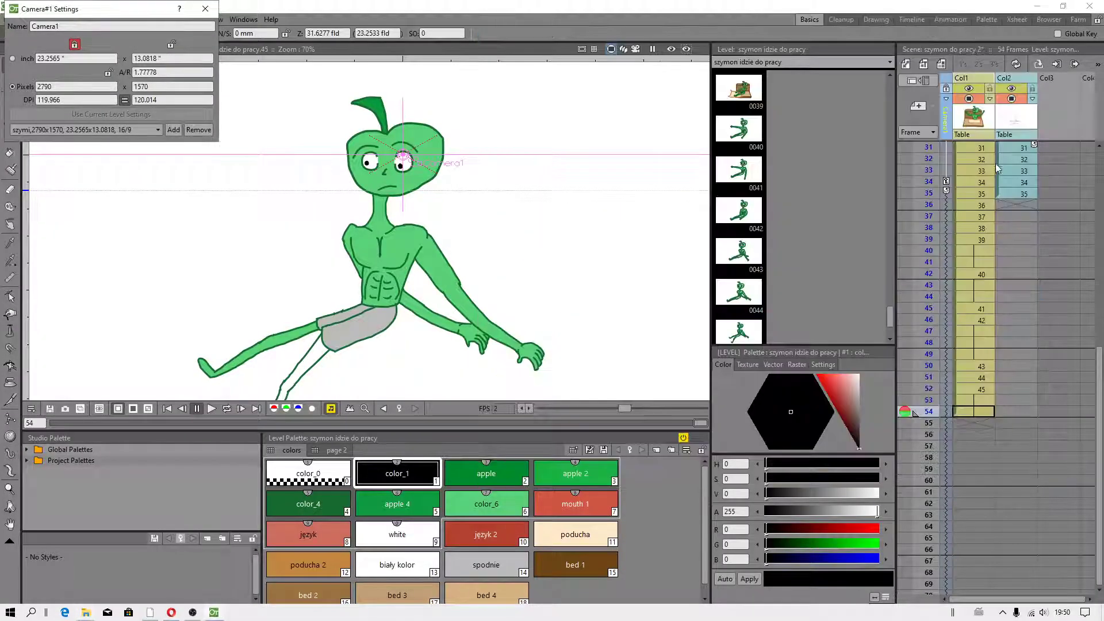
pyautogui.scroll(2, 966, 173)
pyautogui.click(971, 147)
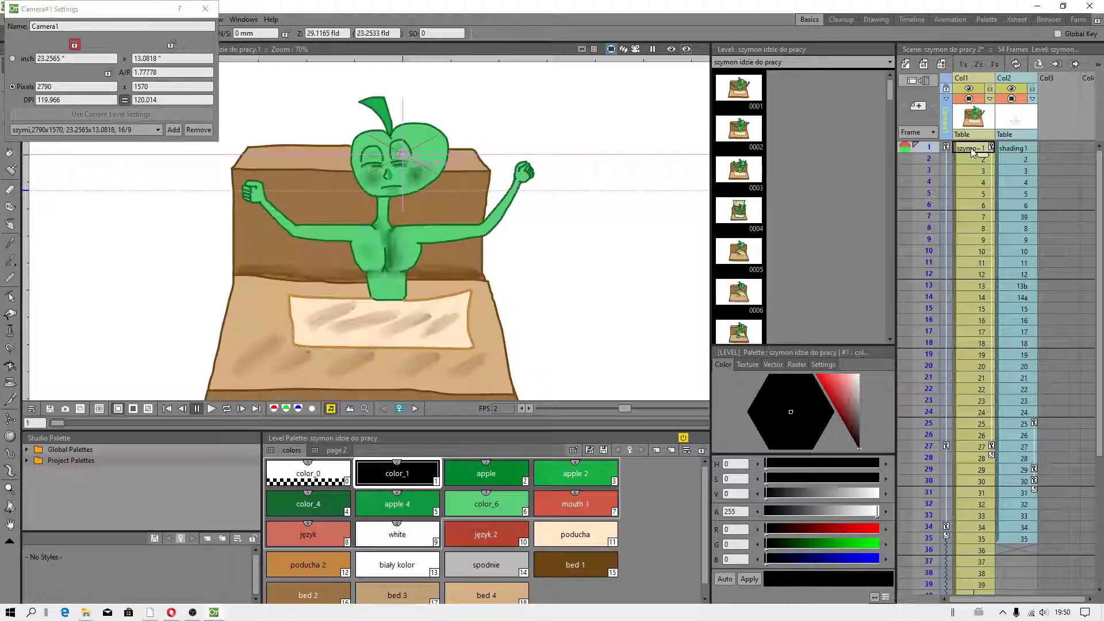
pyautogui.scroll(-2, 459, 253)
pyautogui.scroll(-1, 459, 254)
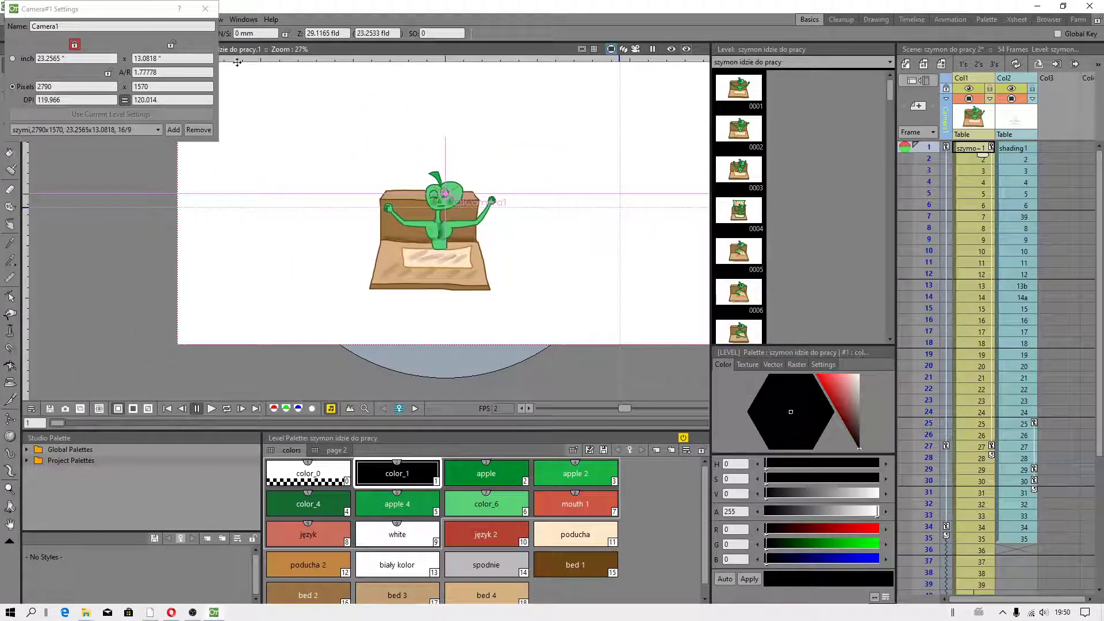
pyautogui.click(205, 9)
pyautogui.scroll(-1, 536, 165)
pyautogui.scroll(1, 536, 165)
pyautogui.press('space')
pyautogui.moveTo(554, 170); pyautogui.dragTo(447, 225)
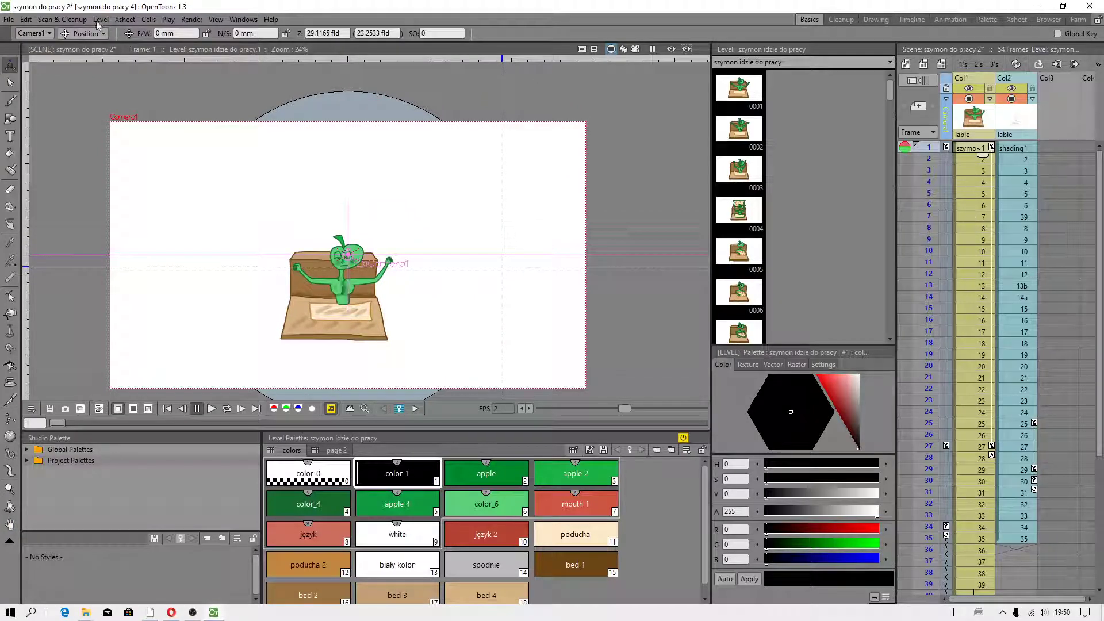
# - Save the scene with all its levels and select the character drawing on frame 1 with the Selection tool
pyautogui.click(8, 19)
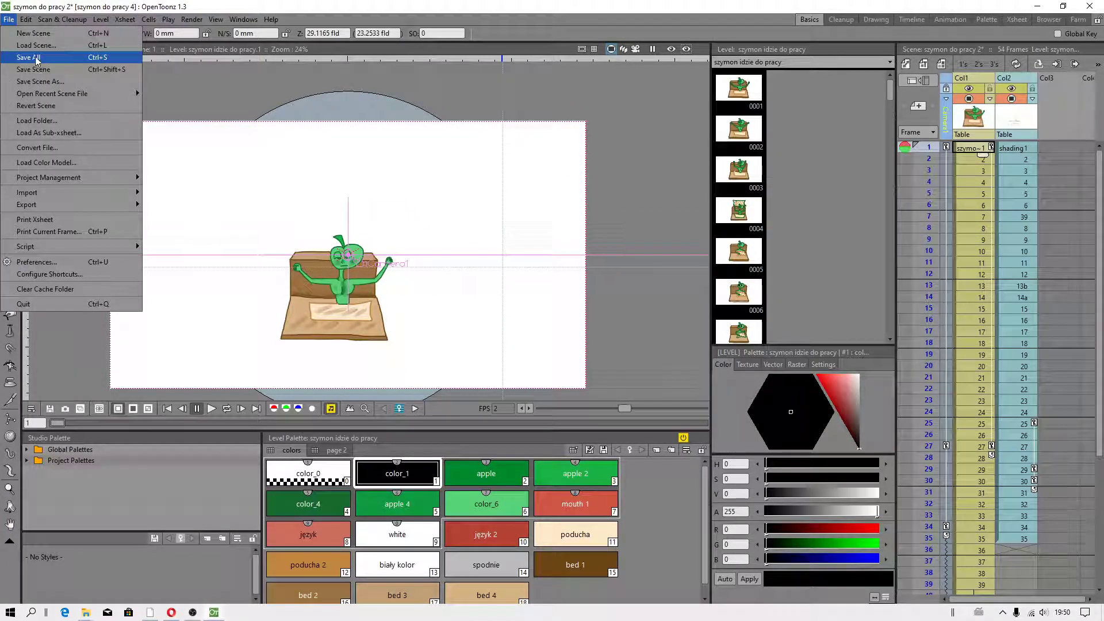
pyautogui.click(32, 57)
pyautogui.press('s')
pyautogui.click(346, 270)
pyautogui.scroll(1, 365, 271)
pyautogui.scroll(-2, 330, 257)
pyautogui.scroll(3, 354, 323)
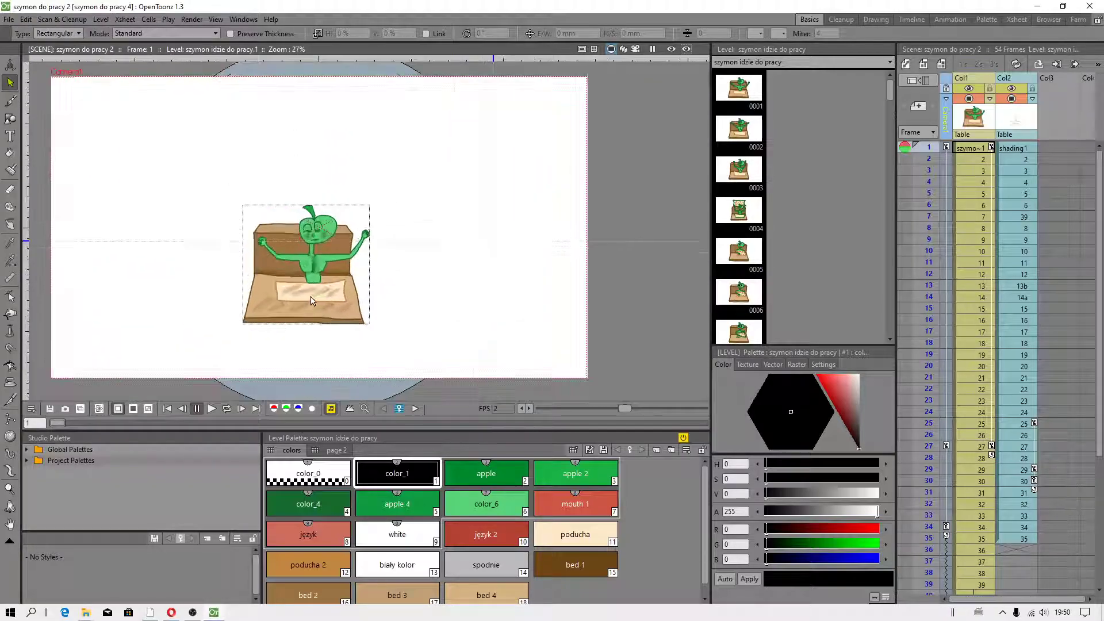
# - Compare the character drawings on frames 52 and 1 of Col1
pyautogui.scroll(-4, 981, 541)
pyautogui.scroll(-6, 983, 469)
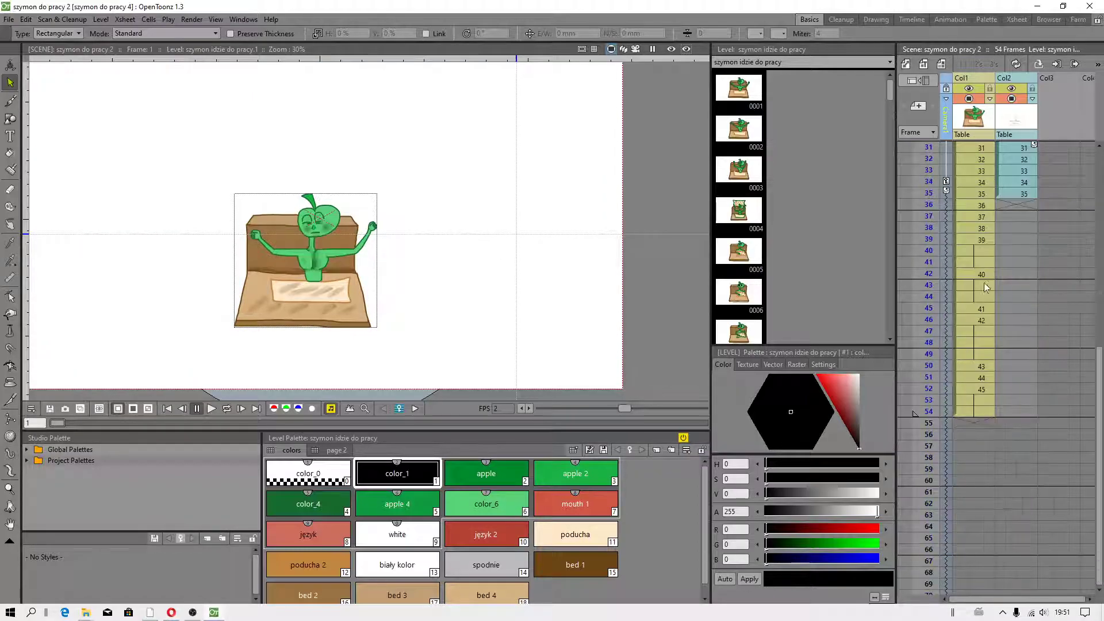
pyautogui.click(978, 388)
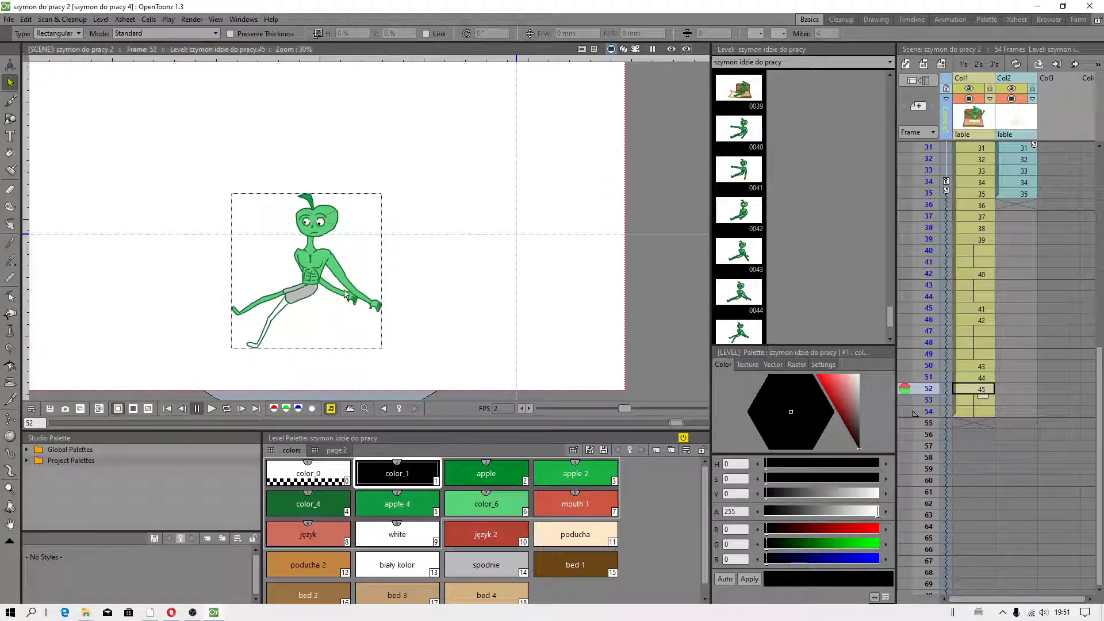
pyautogui.scroll(10, 900, 235)
pyautogui.click(971, 148)
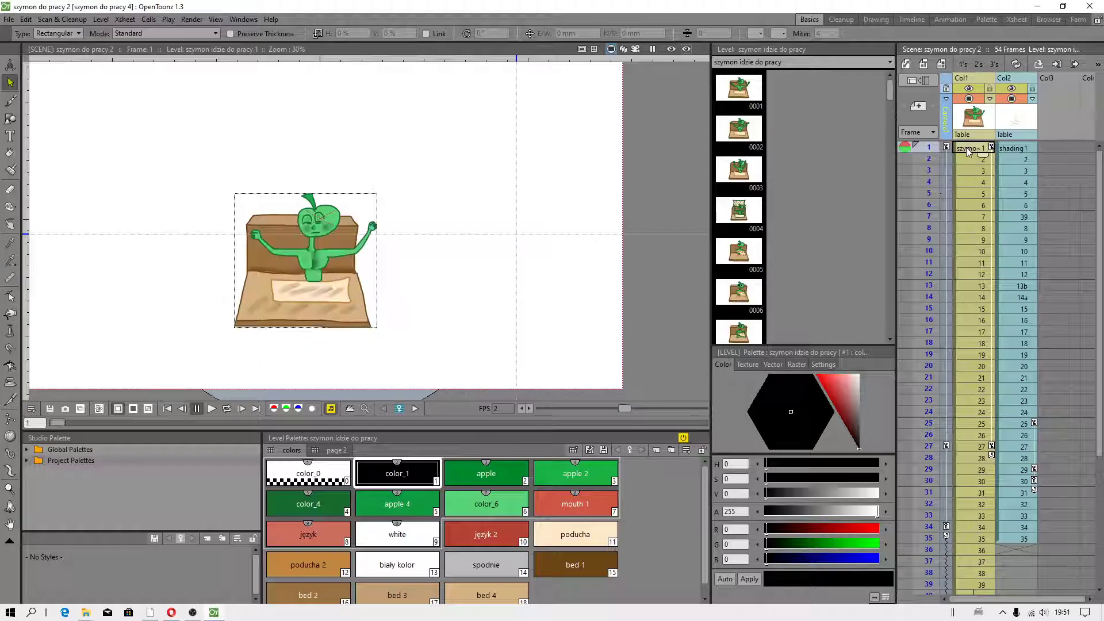
# - Save all scene files again and revert the scene to its saved version
pyautogui.click(9, 19)
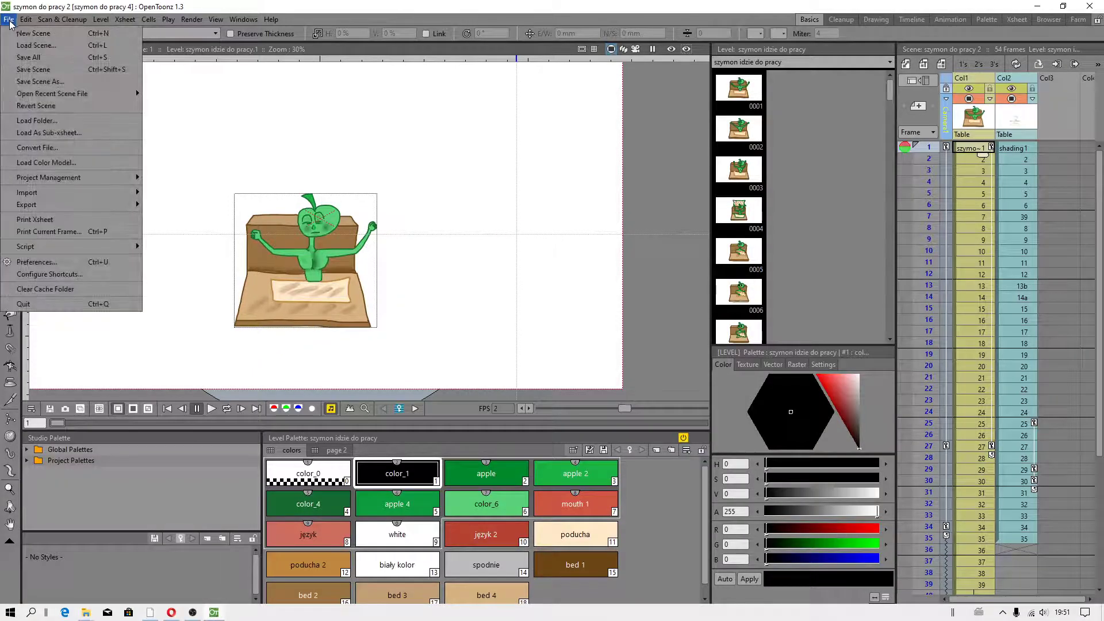
pyautogui.click(26, 57)
pyautogui.click(8, 19)
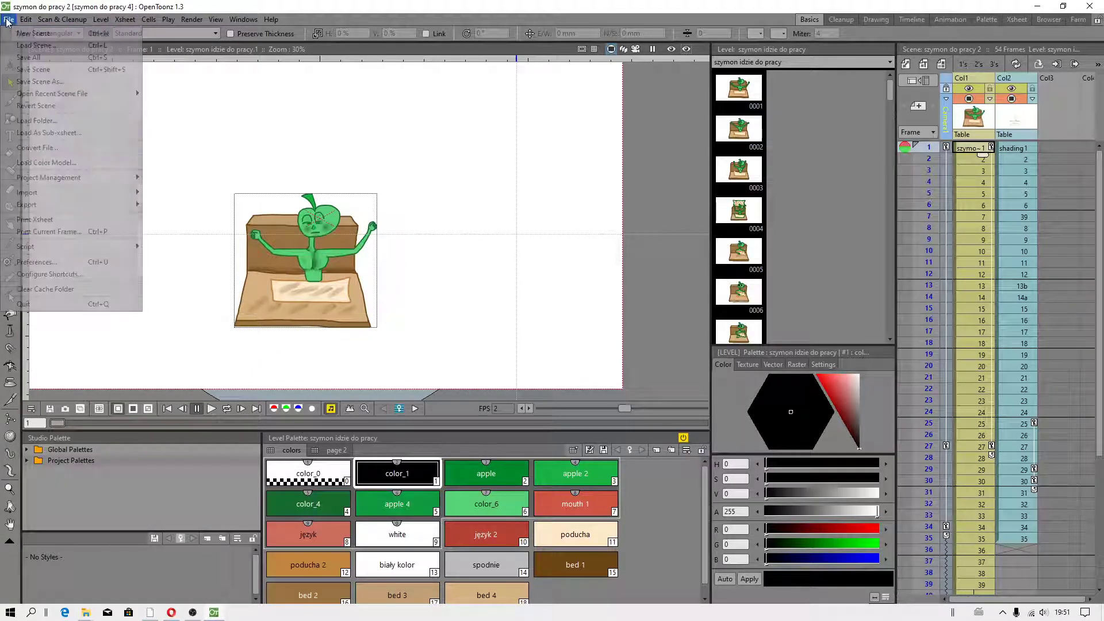
pyautogui.click(48, 107)
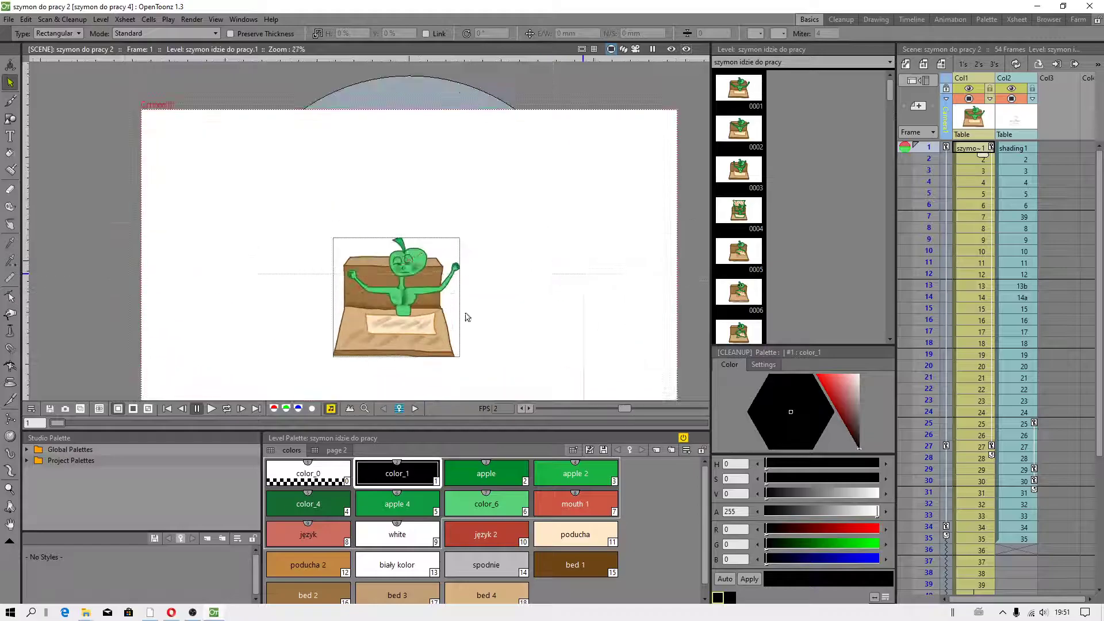
# - View frame 35 of Col1 with the entire camera area visible
pyautogui.click(982, 539)
pyautogui.scroll(-4, 470, 333)
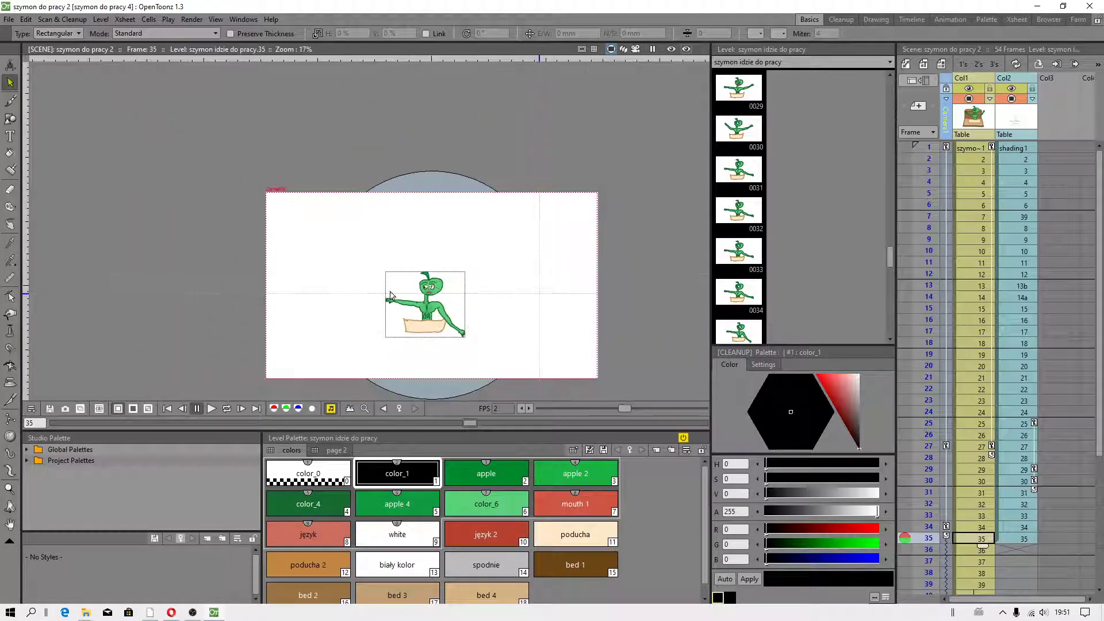
# - Examine the character drawings on frames 35 and 52 of Col1 up close
pyautogui.scroll(4, 389, 292)
pyautogui.press('space')
pyautogui.moveTo(486, 326); pyautogui.dragTo(365, 227)
pyautogui.press('s')
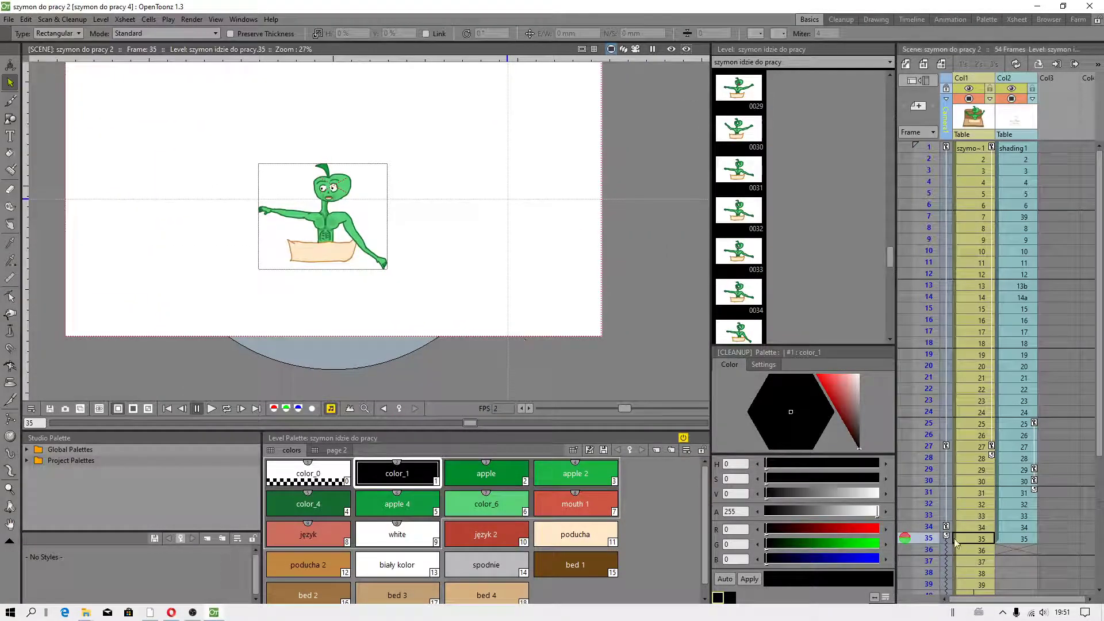
pyautogui.scroll(-4, 971, 478)
pyautogui.click(975, 459)
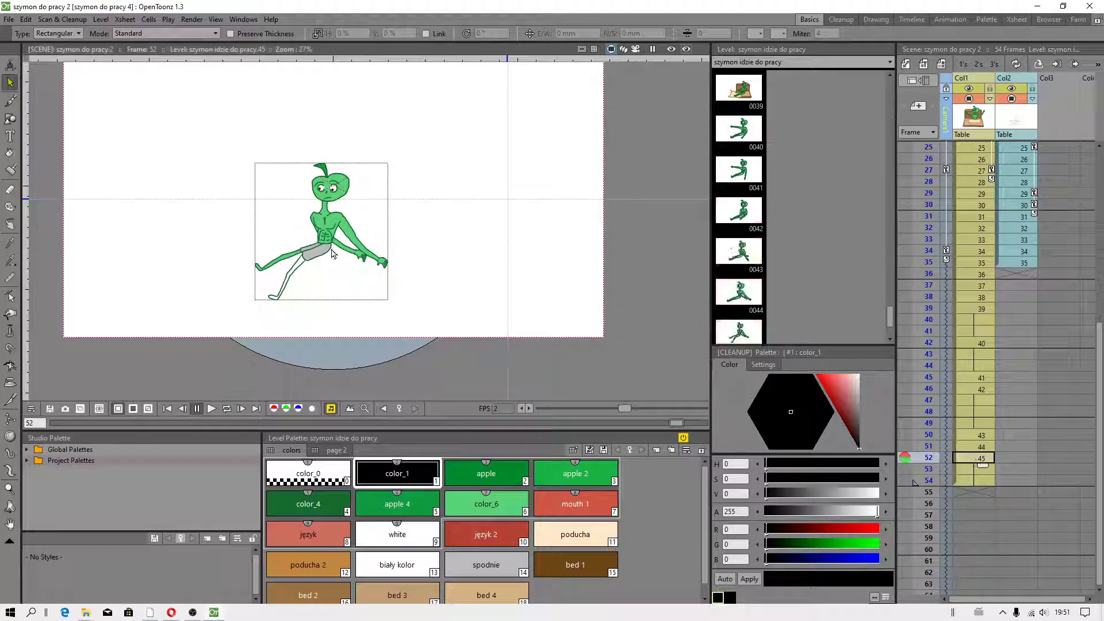
# - Inspect the shading level in Col2 against the character on frames 35, 33 and 32
pyautogui.scroll(2, 352, 213)
pyautogui.click(1012, 264)
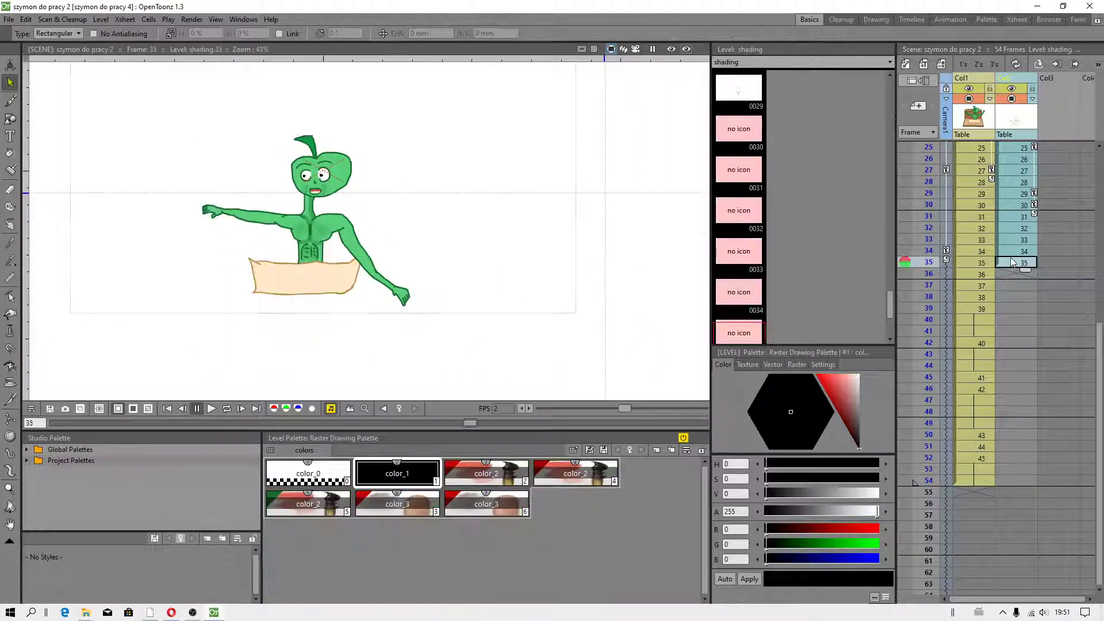
pyautogui.click(1013, 237)
pyautogui.scroll(3, 286, 196)
pyautogui.scroll(1, 286, 195)
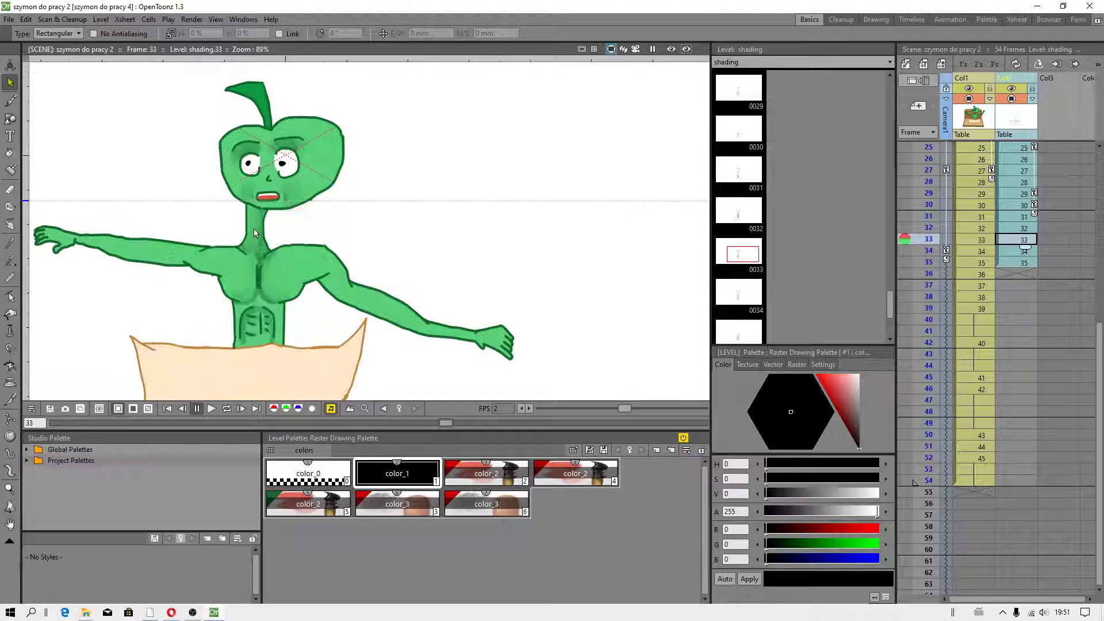
pyautogui.click(1024, 230)
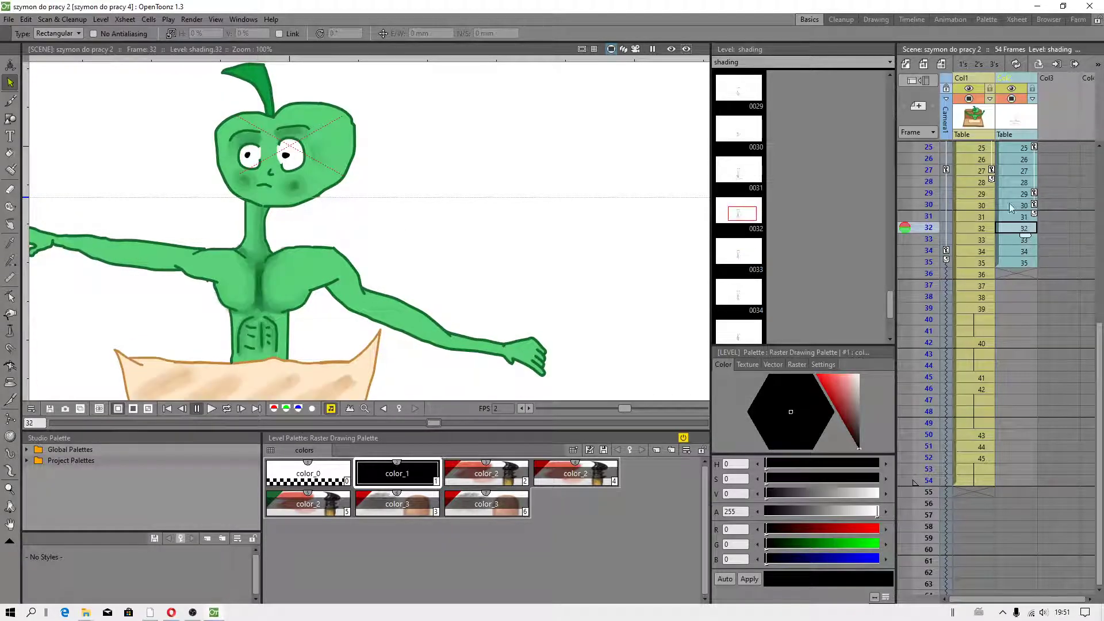
# - Check the Col2 shading on frames 29 and 28 against the character and the camera area
pyautogui.click(1010, 195)
pyautogui.press('space')
pyautogui.moveTo(382, 187); pyautogui.dragTo(512, 203)
pyautogui.click(1018, 183)
pyautogui.scroll(-3, 437, 230)
pyautogui.scroll(-6, 446, 233)
pyautogui.press('space')
pyautogui.moveTo(611, 104); pyautogui.dragTo(595, 139)
# - Inspect the scene in 3D view on frame 28 and on frame 1 of Col1, and return to the camera stand view
pyautogui.click(624, 49)
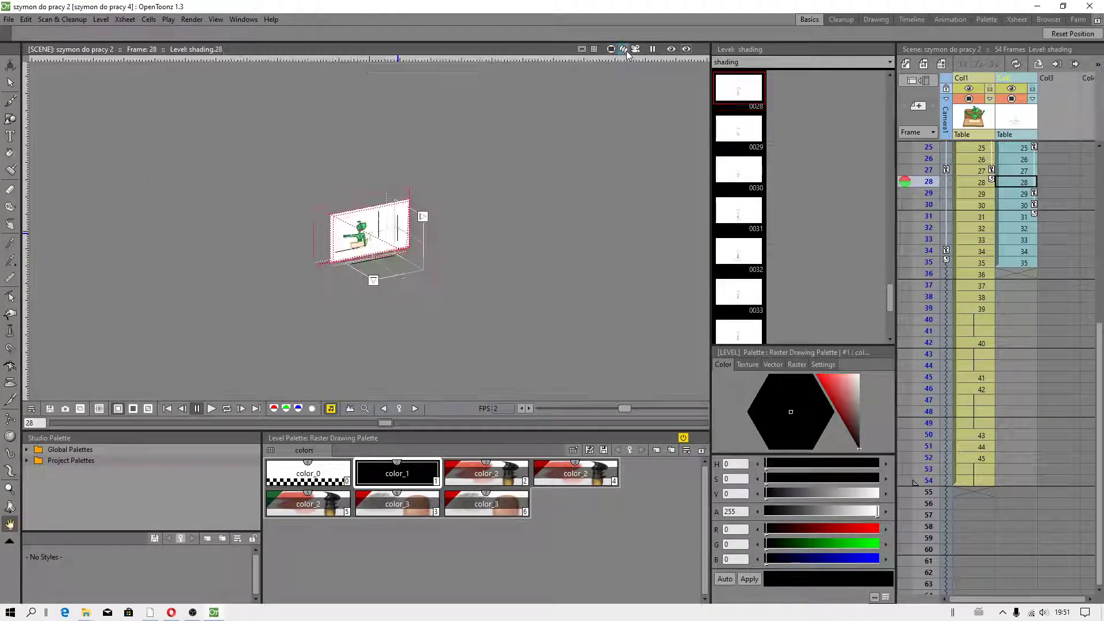
pyautogui.scroll(6, 379, 244)
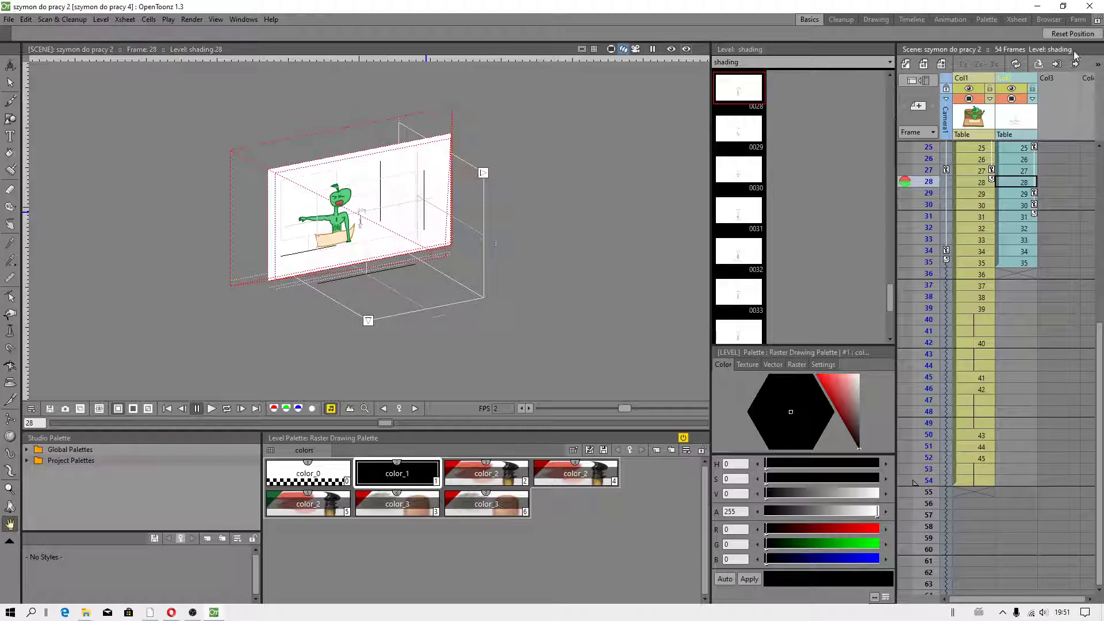
pyautogui.scroll(8, 978, 201)
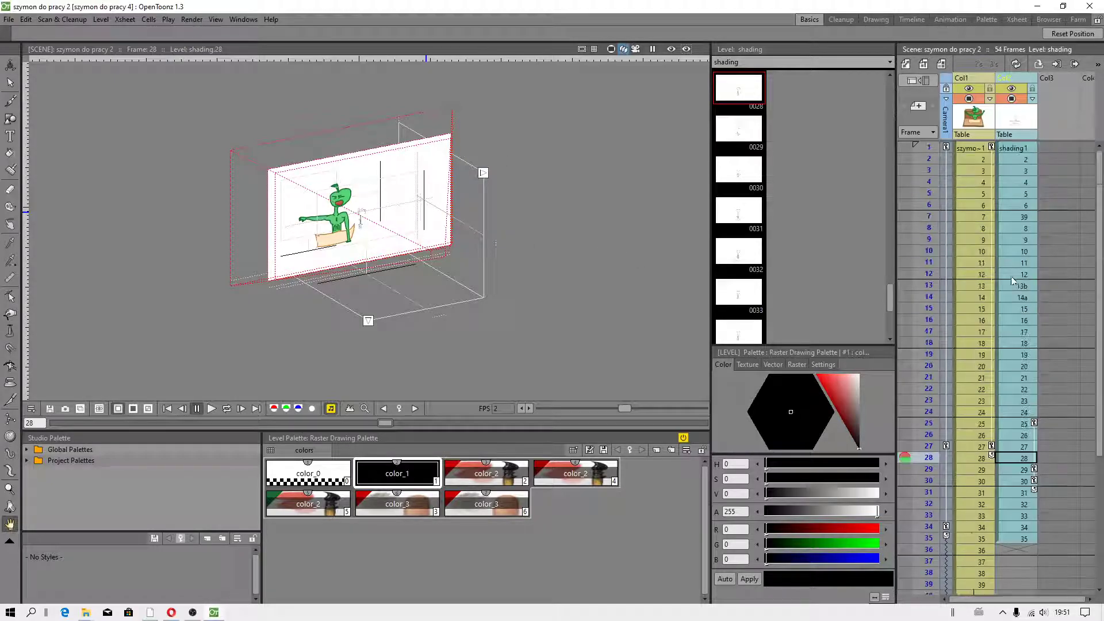
pyautogui.click(977, 147)
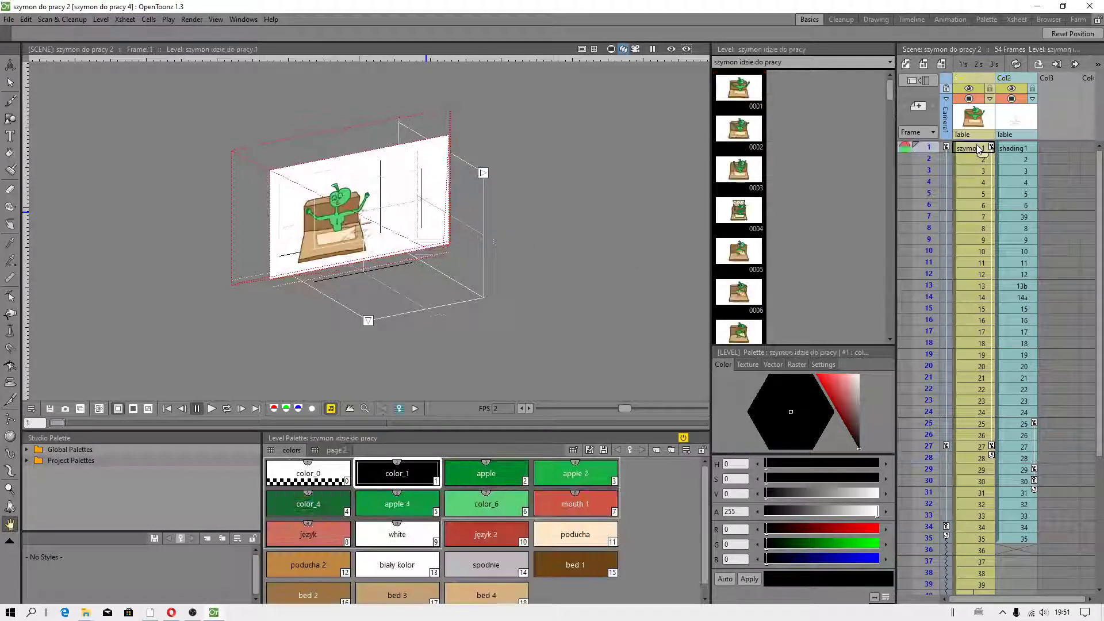
pyautogui.click(613, 50)
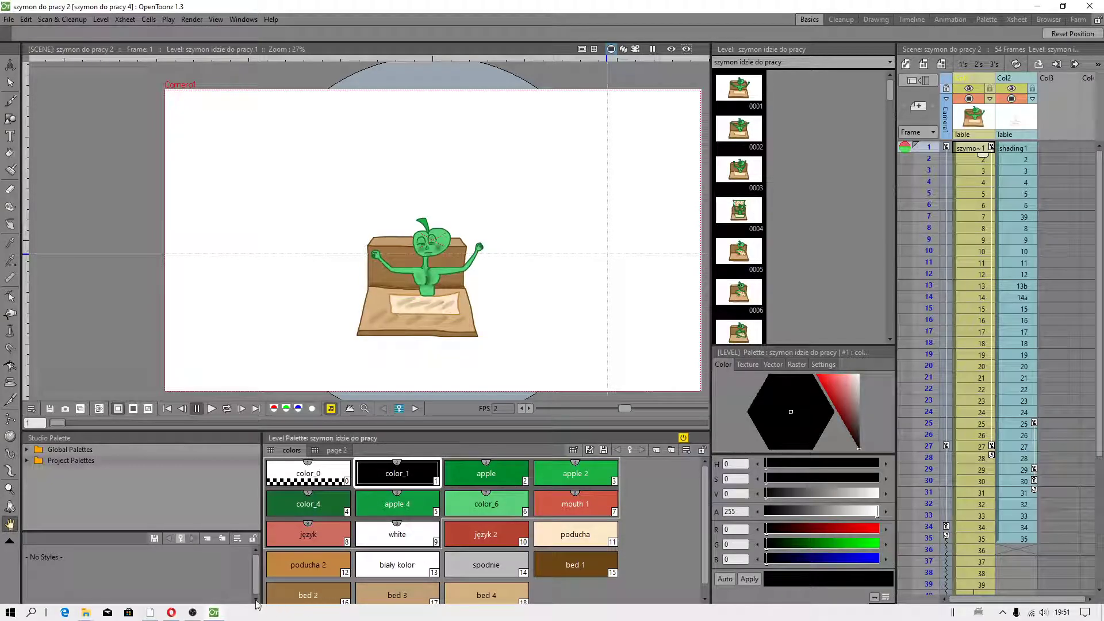
# - Open the About OpenToonz information to check the program version
pyautogui.scroll(1, 526, 240)
pyautogui.scroll(1, 526, 240)
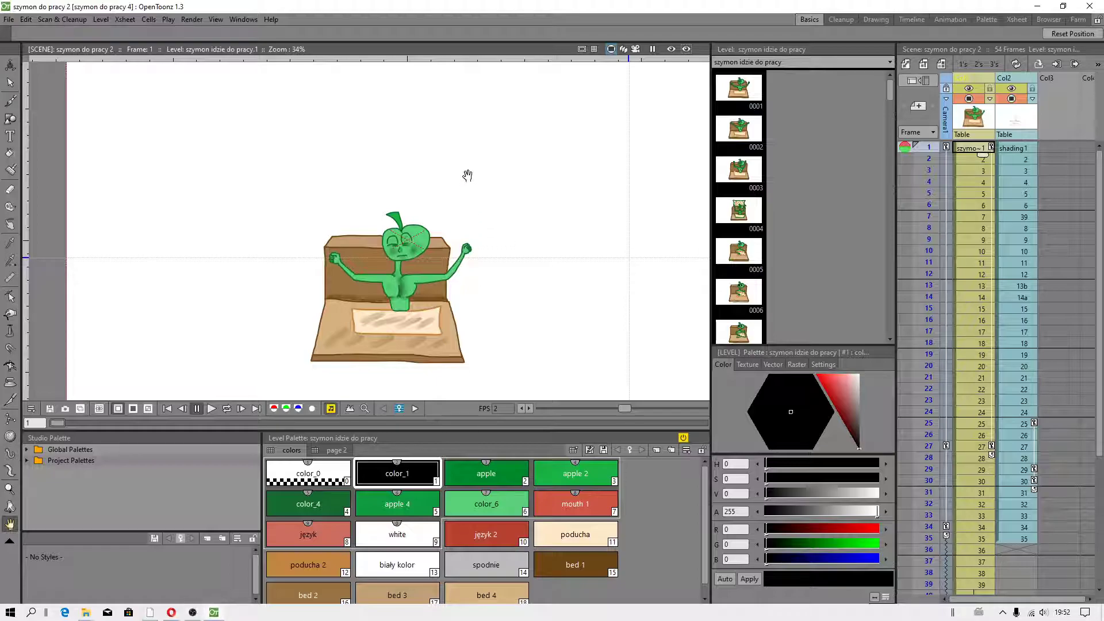
pyautogui.click(271, 19)
pyautogui.click(300, 50)
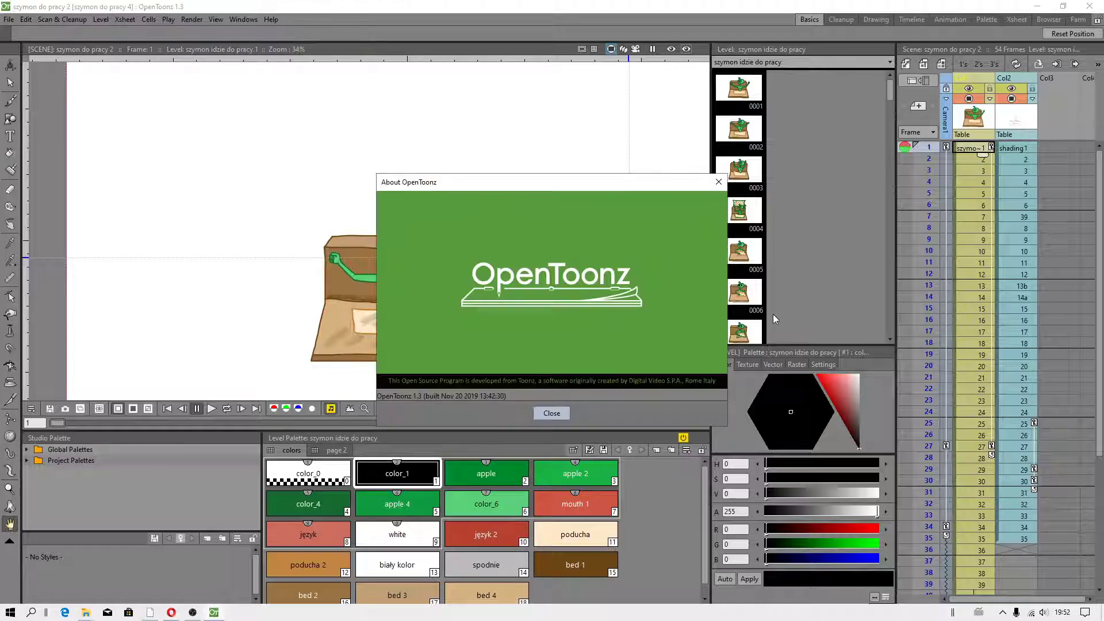